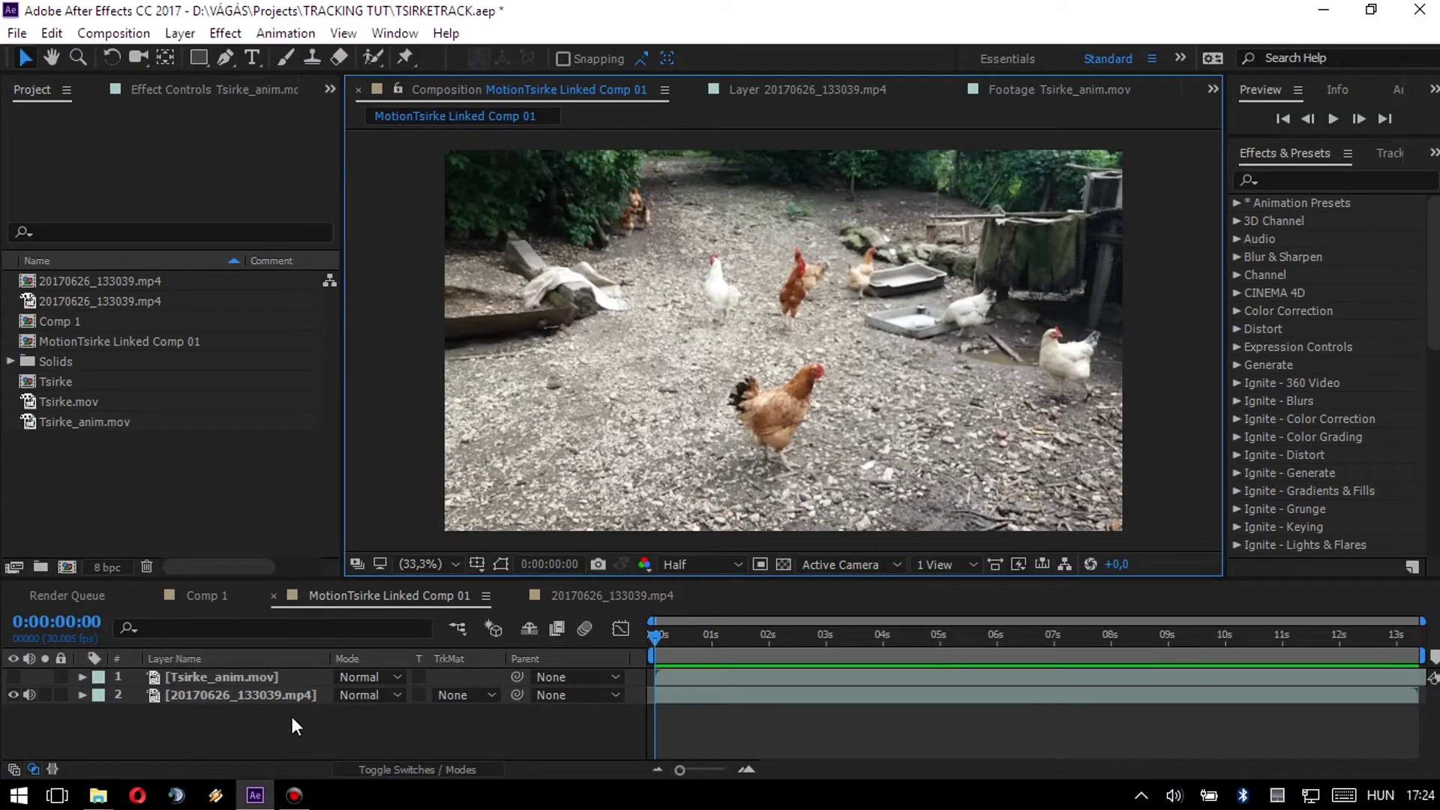
Make the Tsirke_anim.mov layer visible, select it, and preview its neon text and triangle over the footage.
mouse_move(654, 637)
left_mouse_down()
mouse_move(1050, 636)
mouse_move(597, 672)
left_mouse_up()
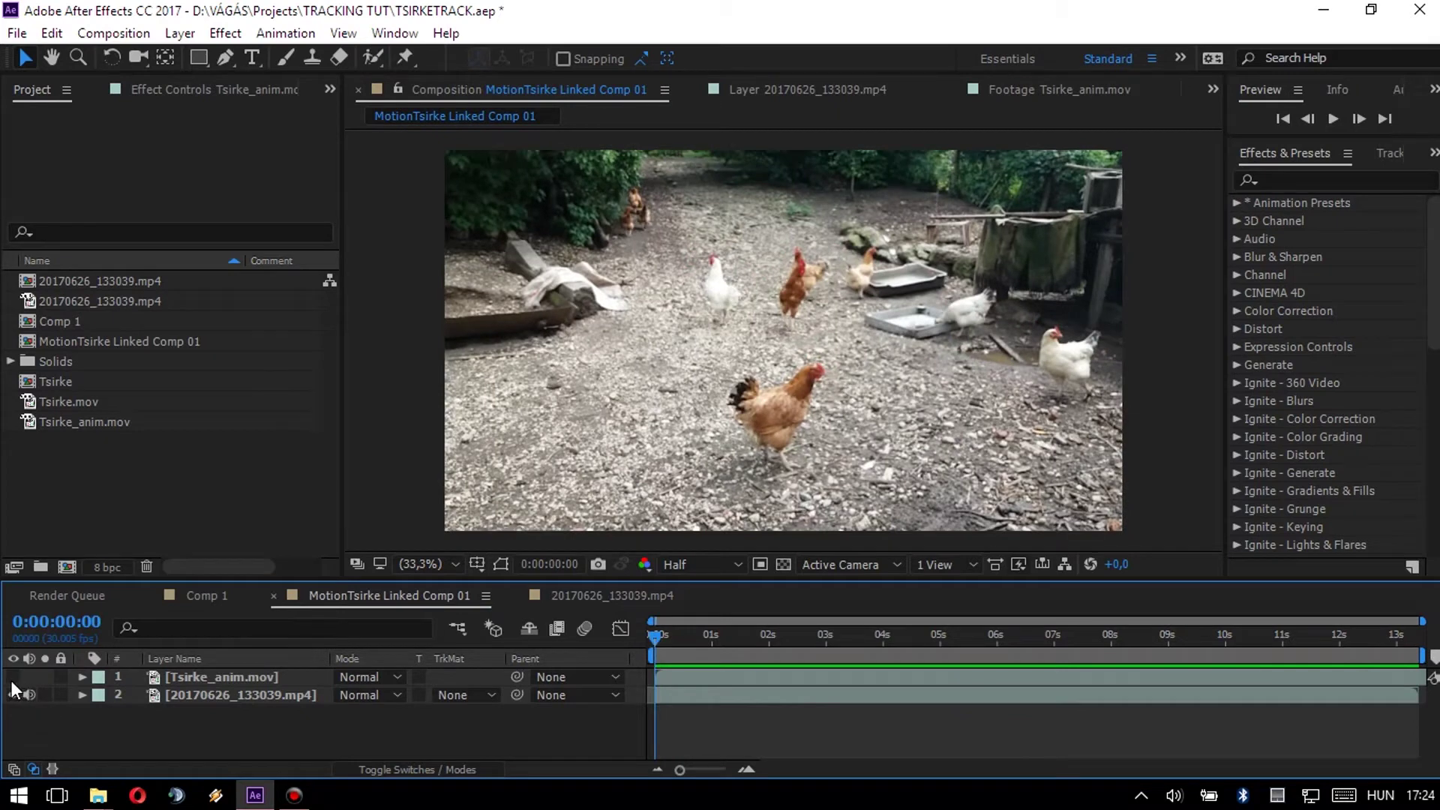
left_click(13, 677)
left_click(219, 675)
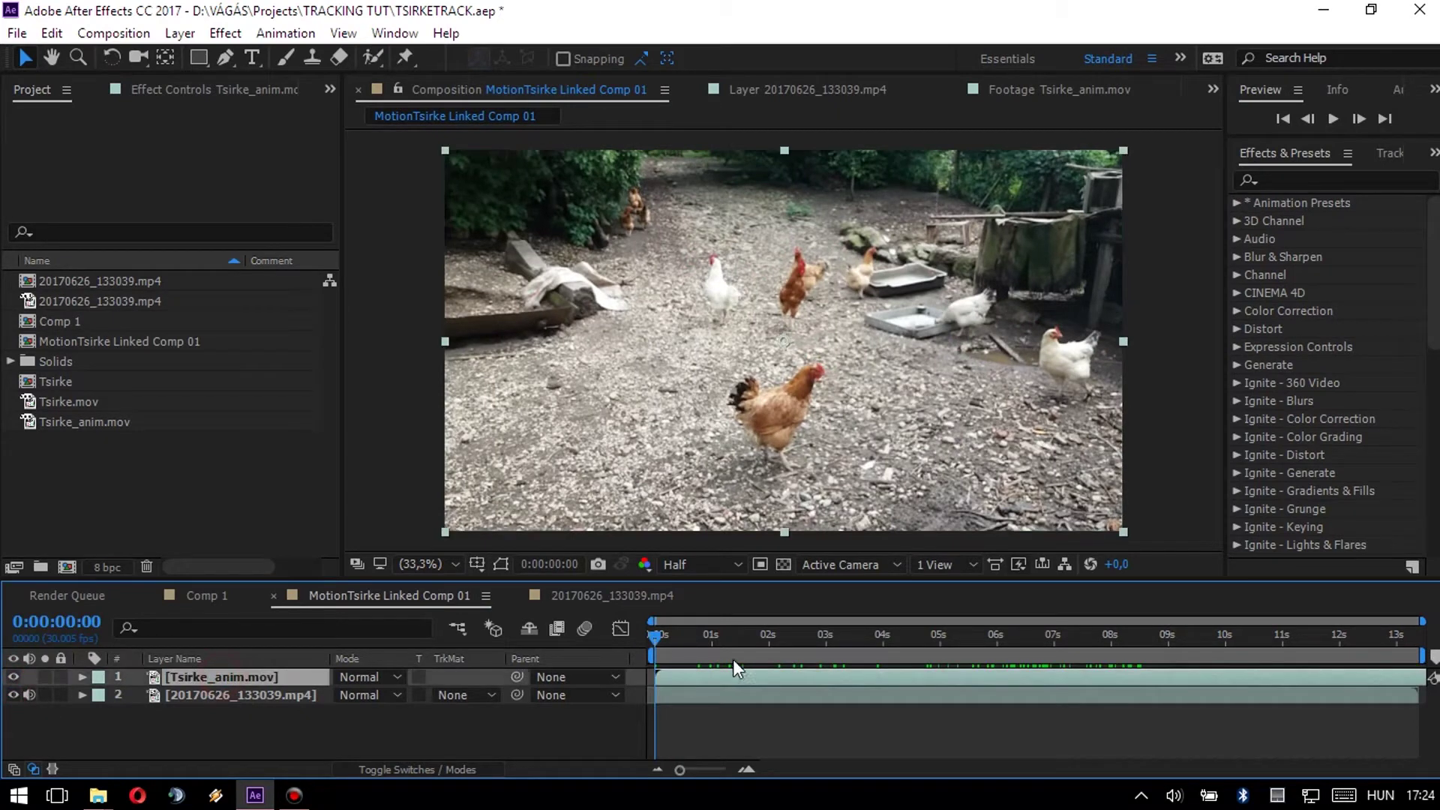
left_click_drag(736, 634, 1177, 643)
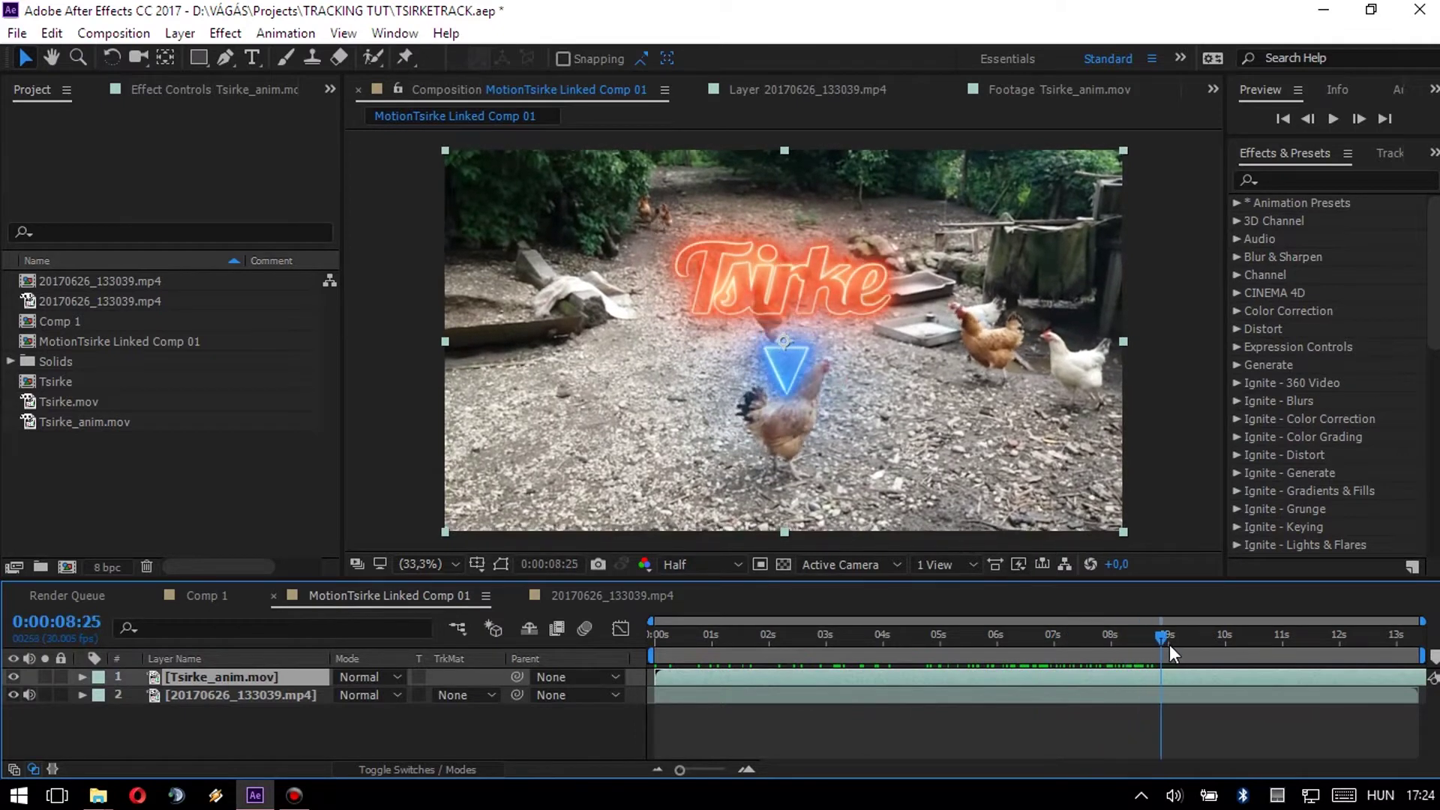
Scale the Tsirke graphic to 64% and move it up and right, just above the central hen.
key("s")
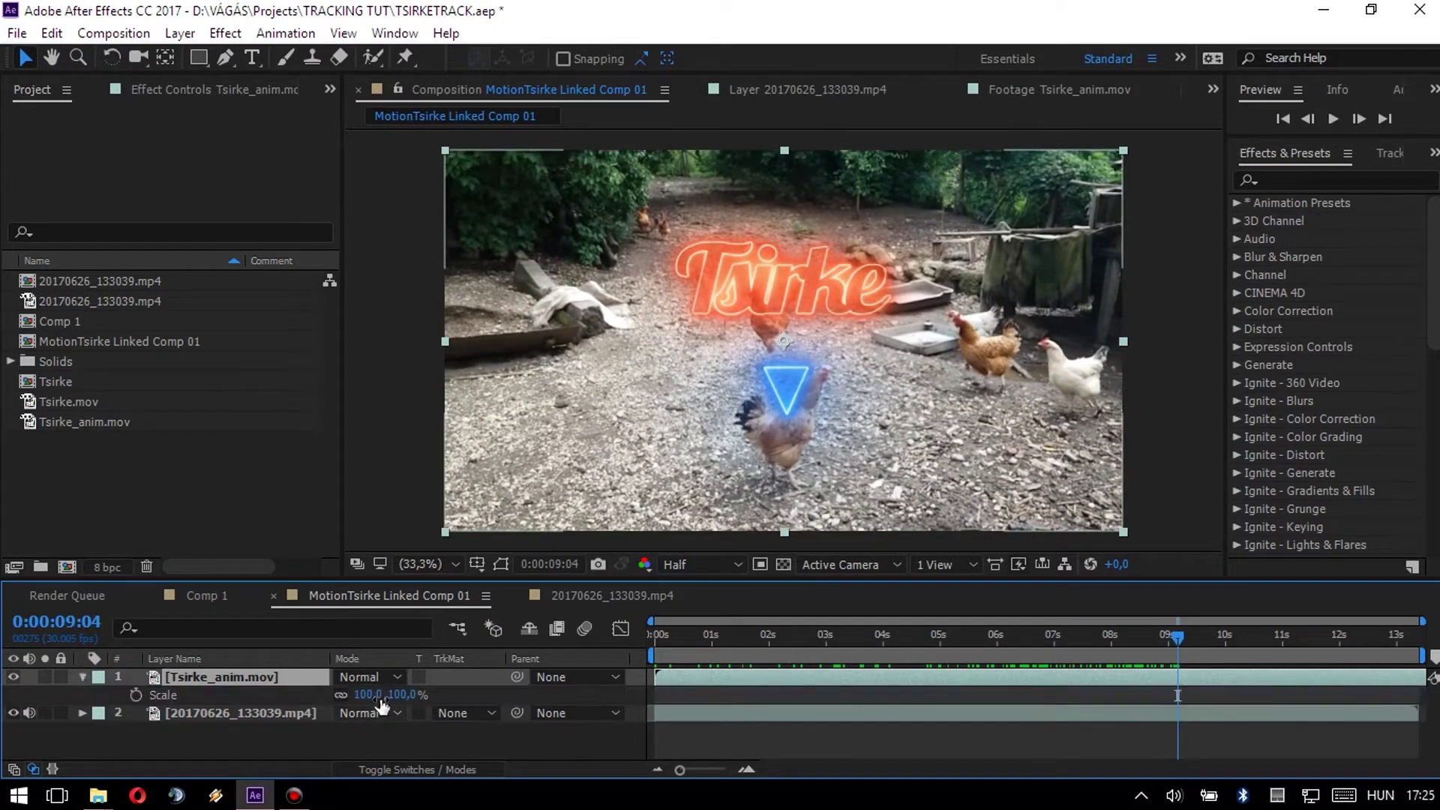
left_click_drag(369, 694, 333, 705)
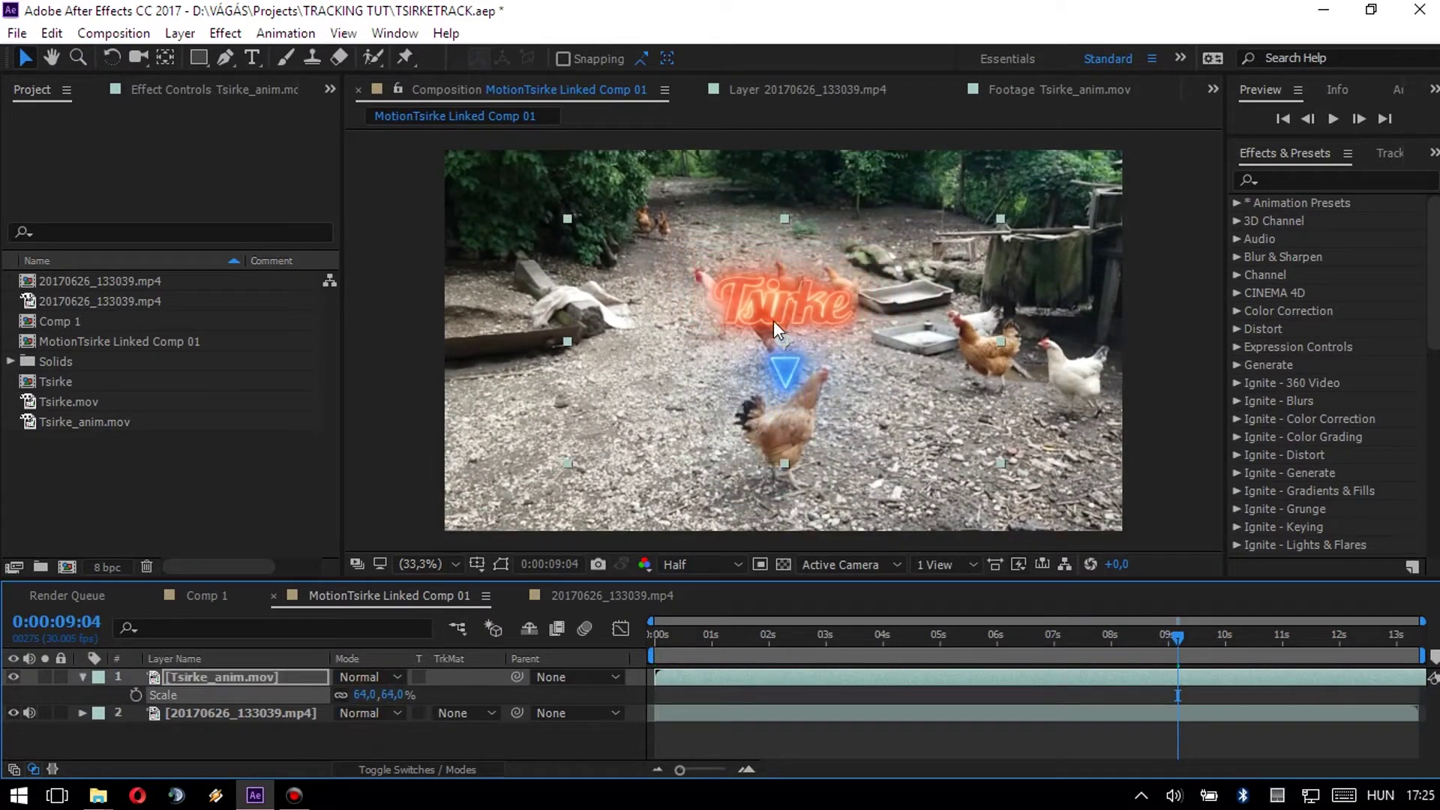
left_click_drag(772, 321, 815, 274)
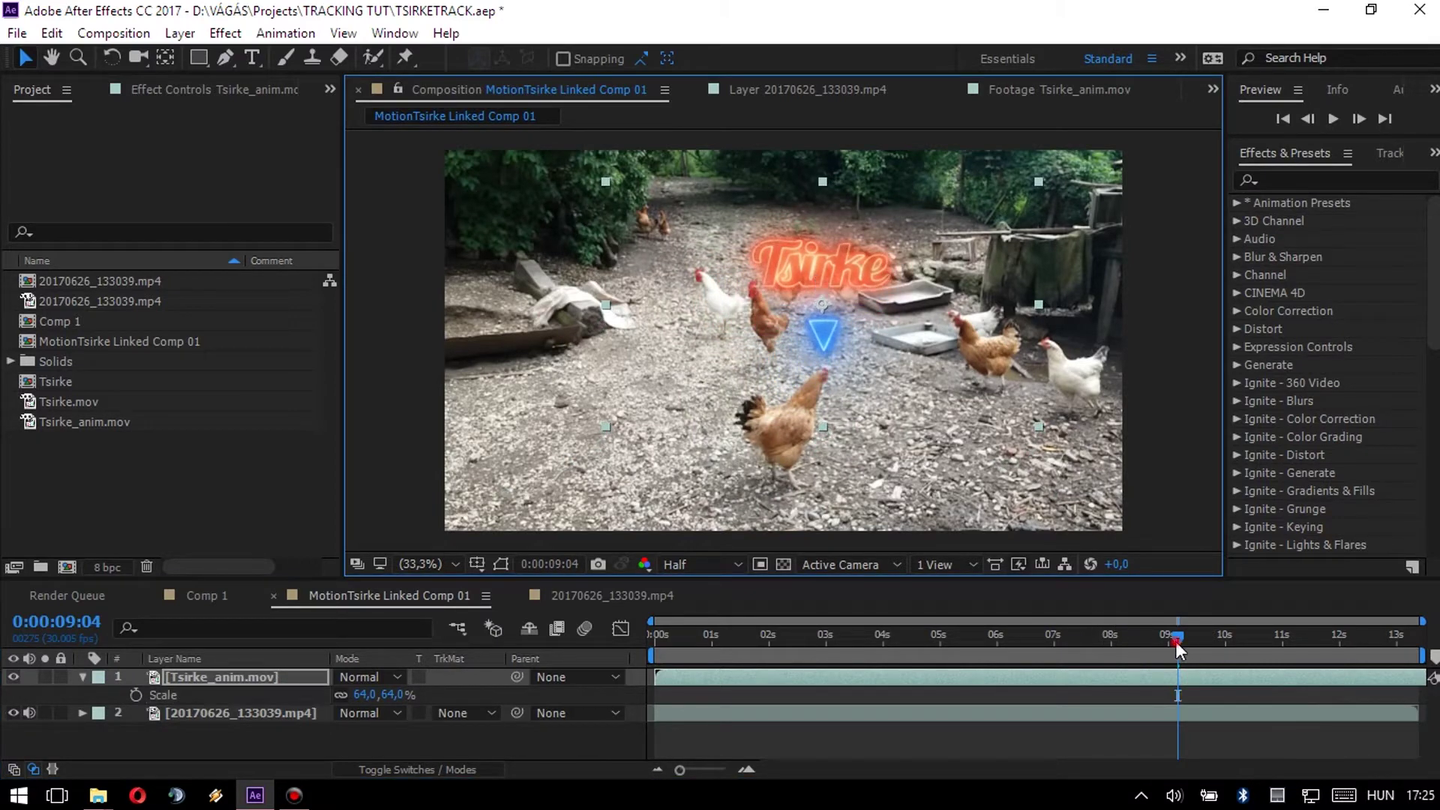
mouse_move(1176, 641)
left_mouse_down()
mouse_move(887, 643)
mouse_move(1141, 646)
mouse_move(1092, 678)
left_mouse_up()
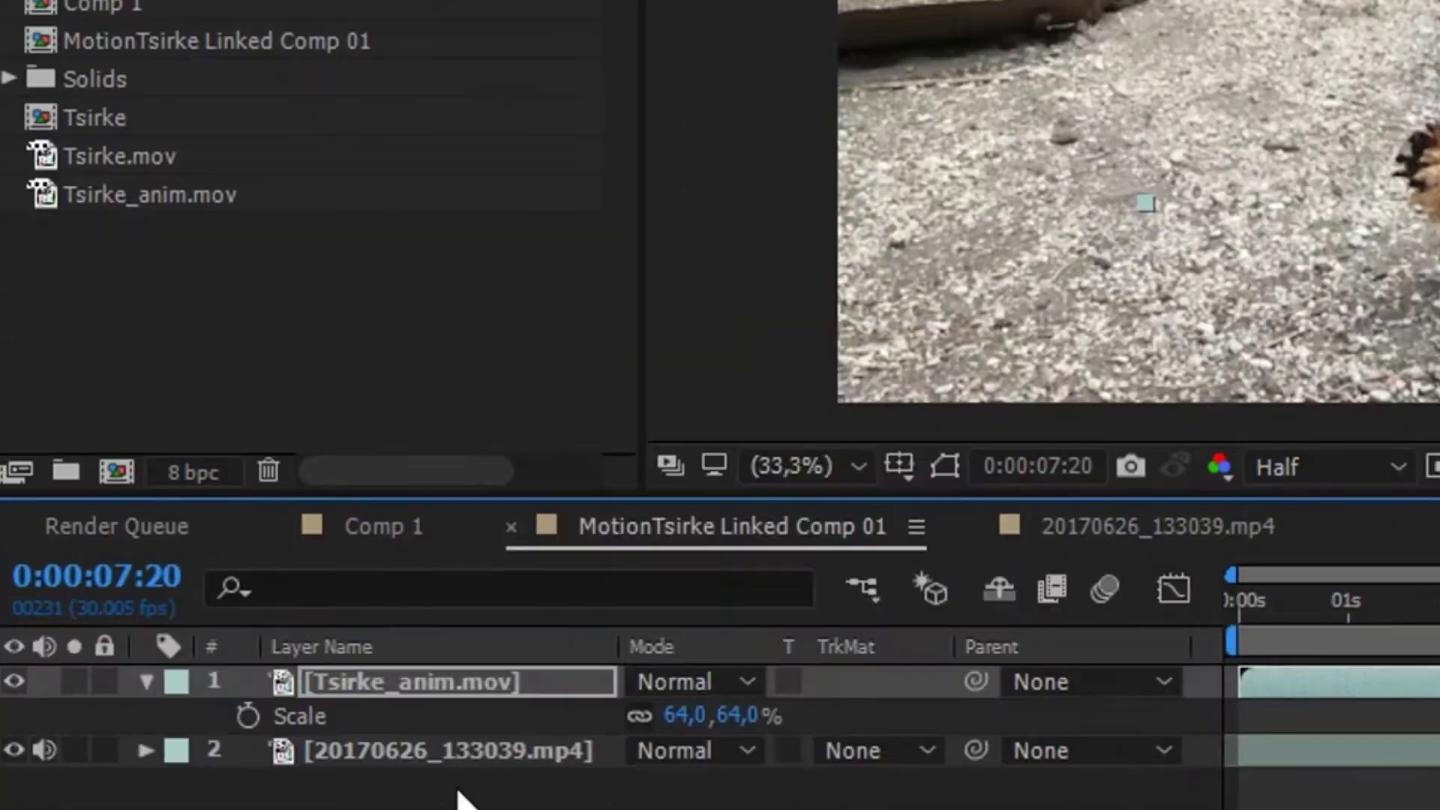
Add a new Null Object layer from the timeline's context menu.
right_click(247, 729)
left_click(629, 403)
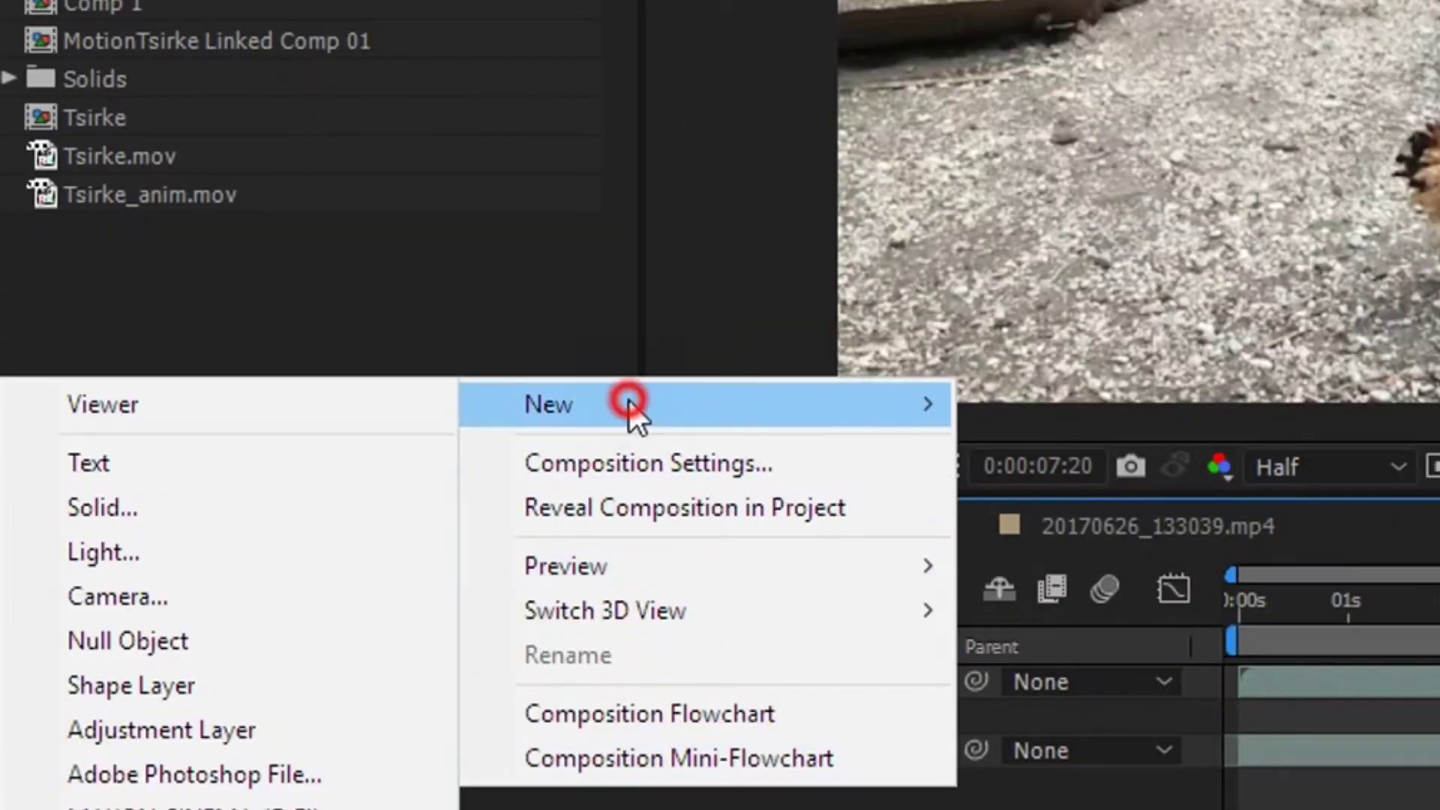
left_click(186, 640)
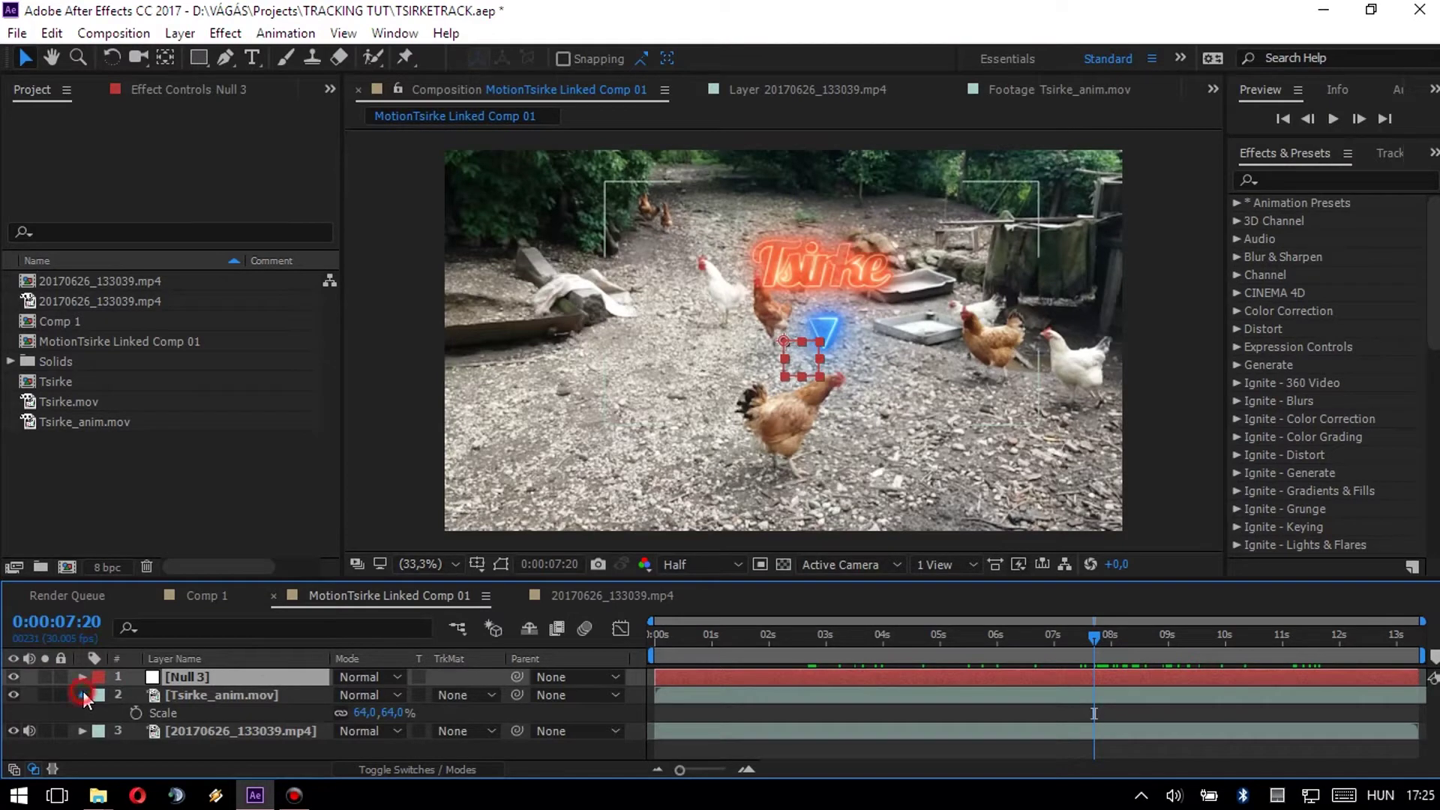
Collapse the Tsirke Scale property and leave Null 3 collapsed and deselected.
left_click(82, 691)
left_click(245, 737)
left_click(189, 677)
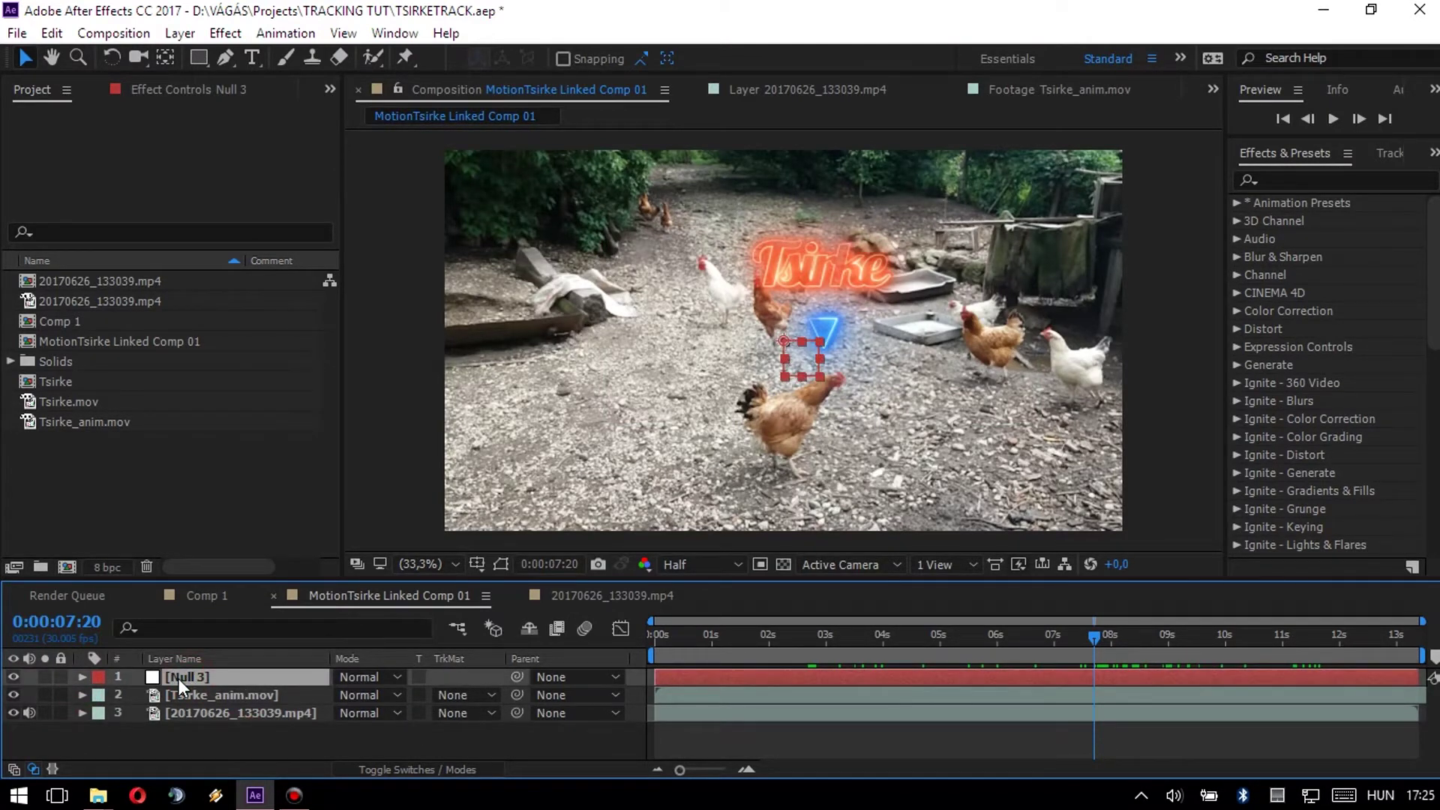
left_click(82, 677)
left_click(82, 676)
left_click(245, 737)
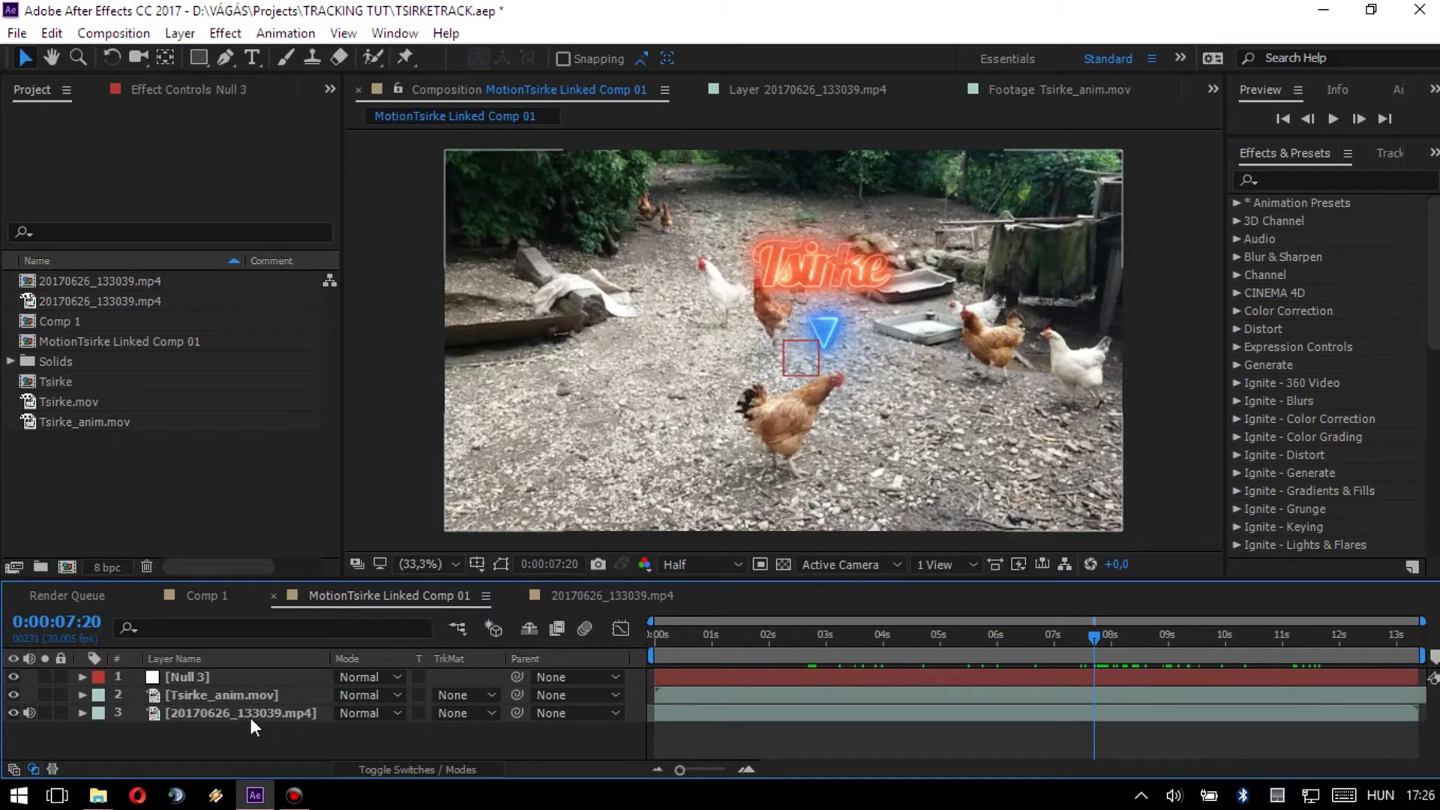
Show the Tracker panel and open 20170626_133039.mp4 in its own Layer viewer.
left_click(249, 713)
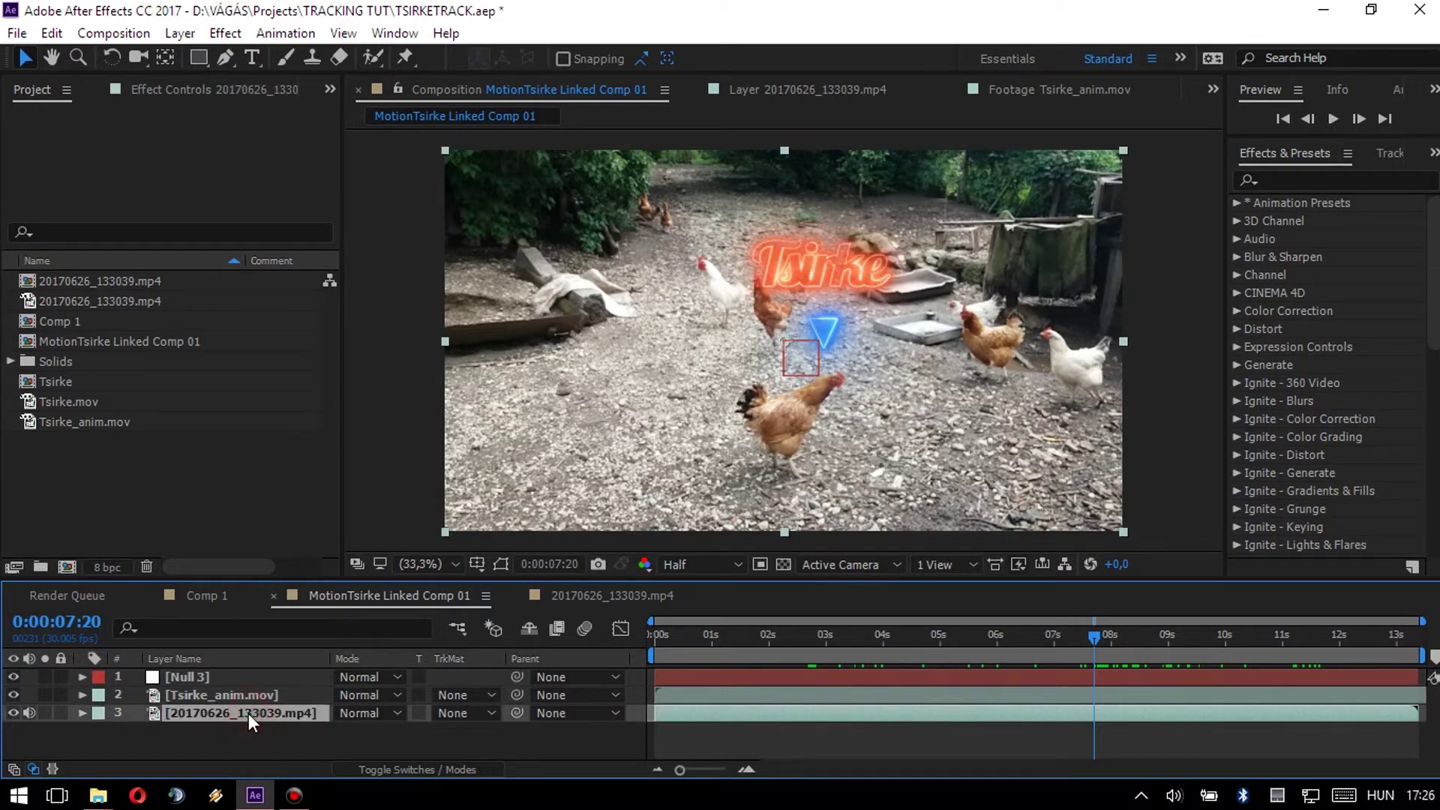
left_click(1391, 153)
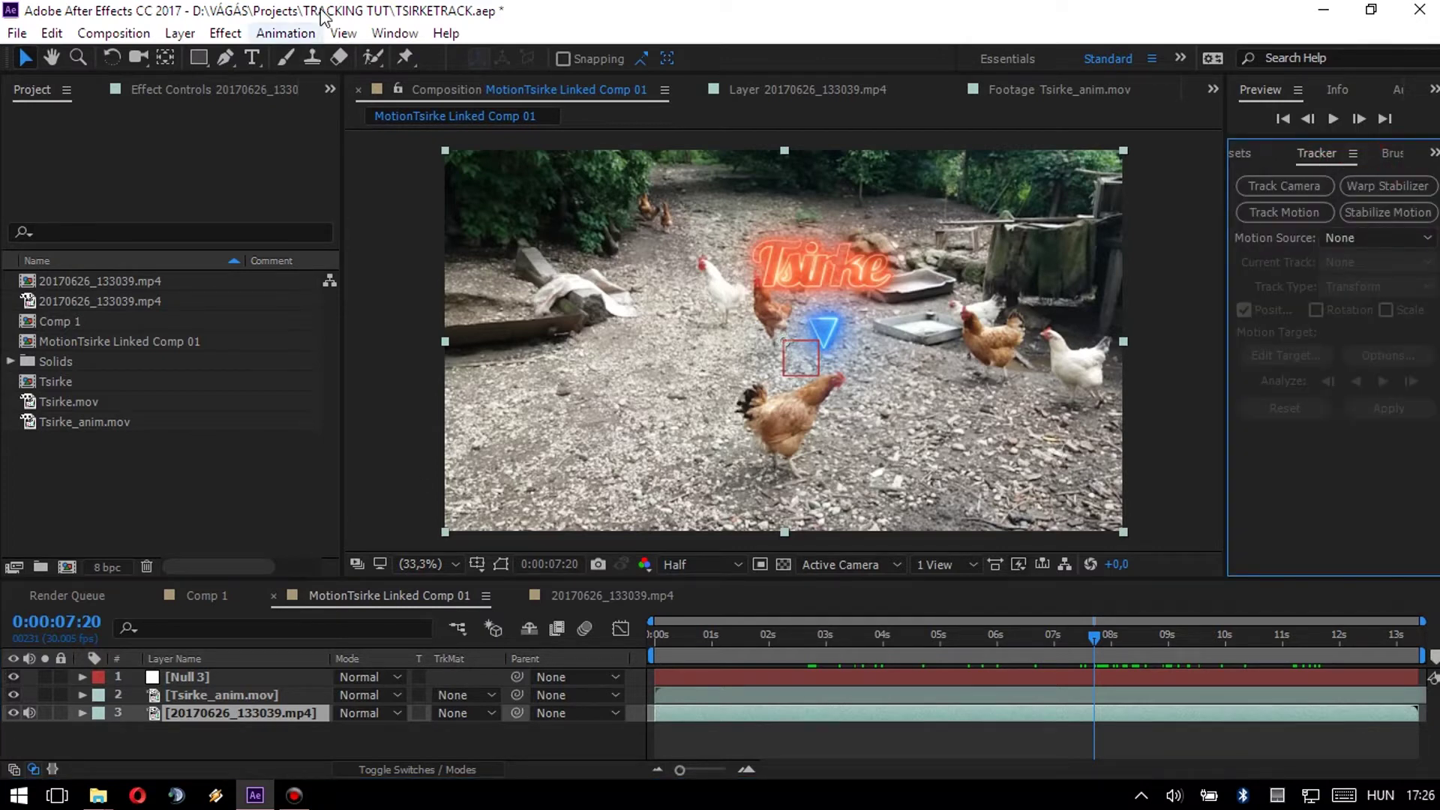
left_click(393, 37)
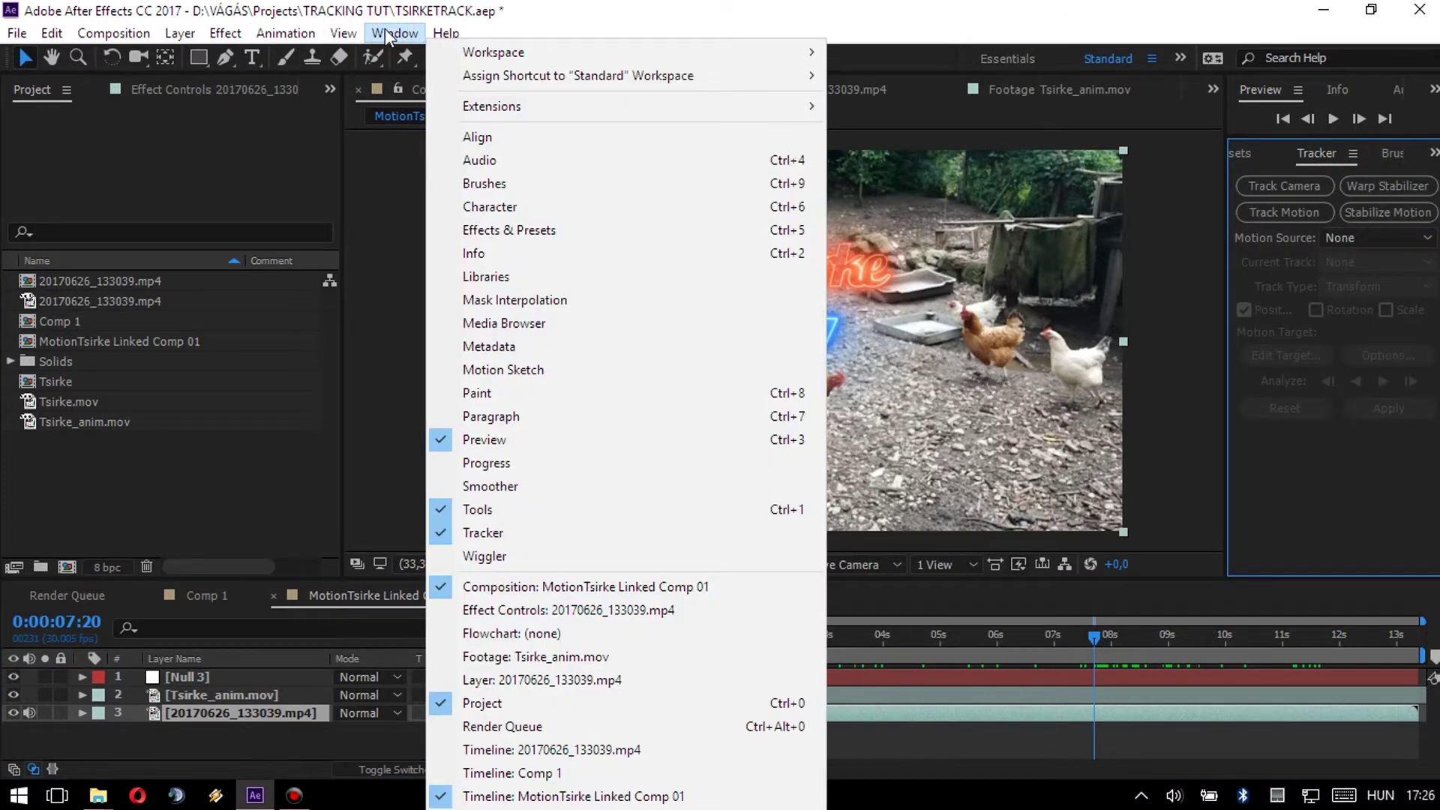
left_click(506, 533)
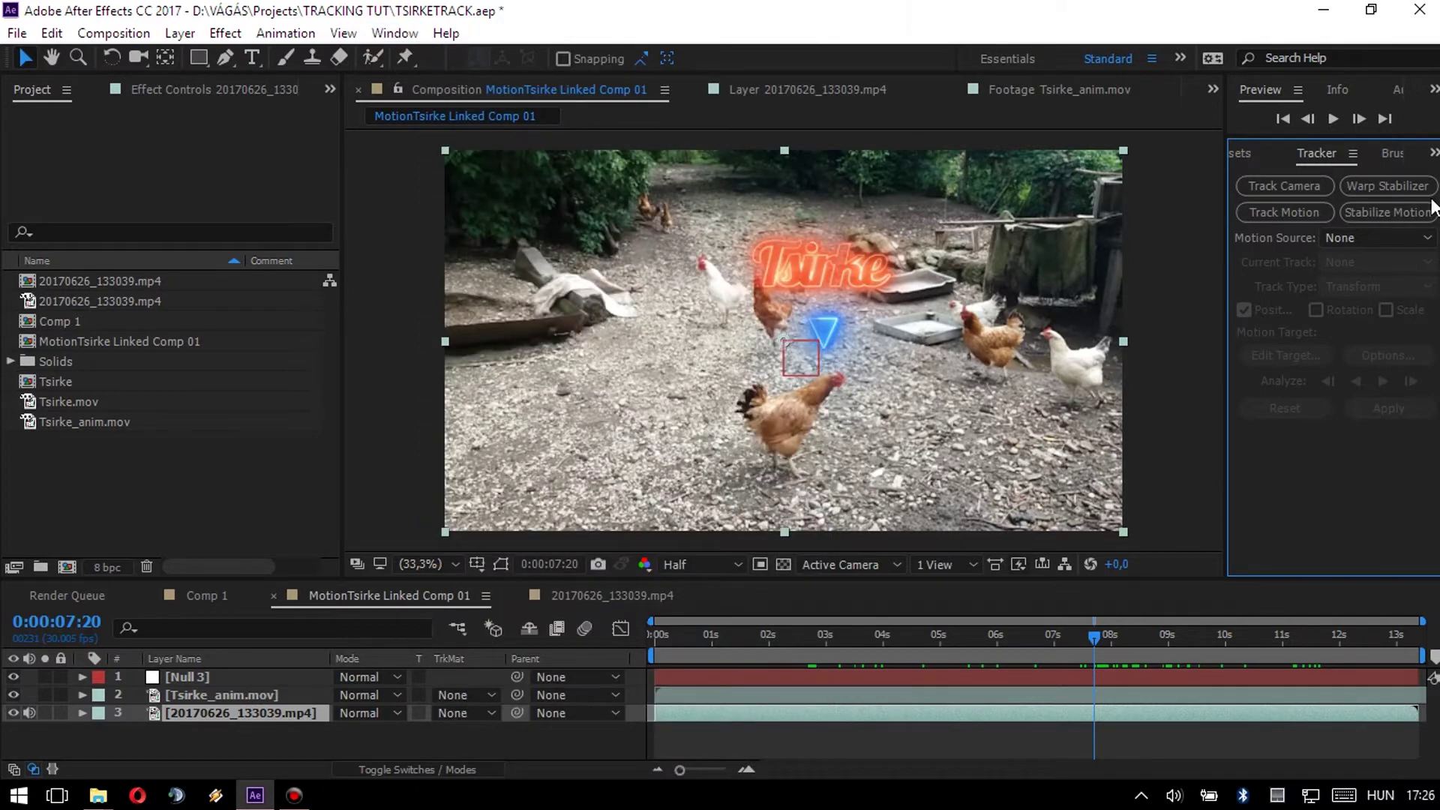
double_click(239, 711)
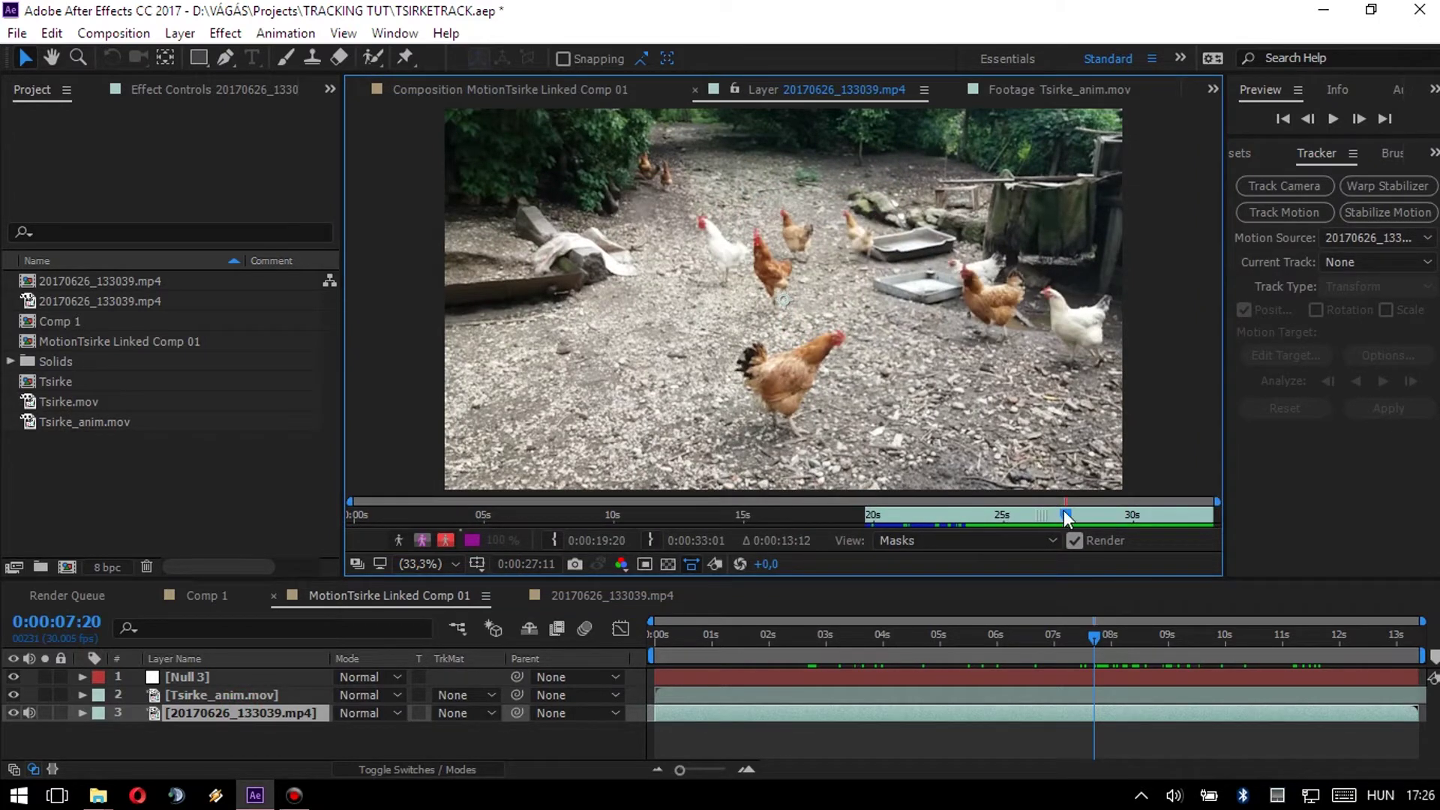
Return to frame 0 and create a Track Motion position tracker on the chicken footage.
left_click_drag(1064, 512, 867, 534)
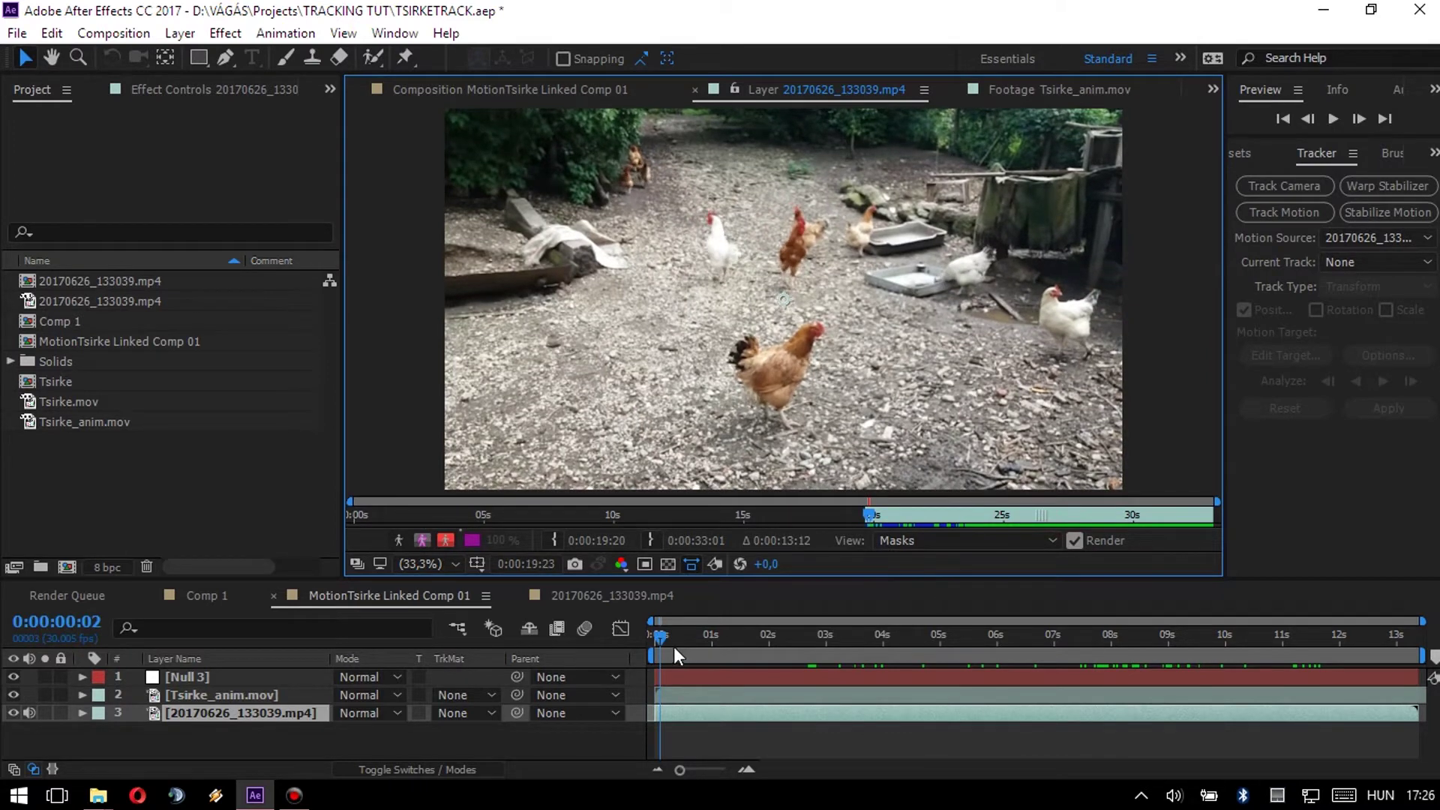
left_click(656, 637)
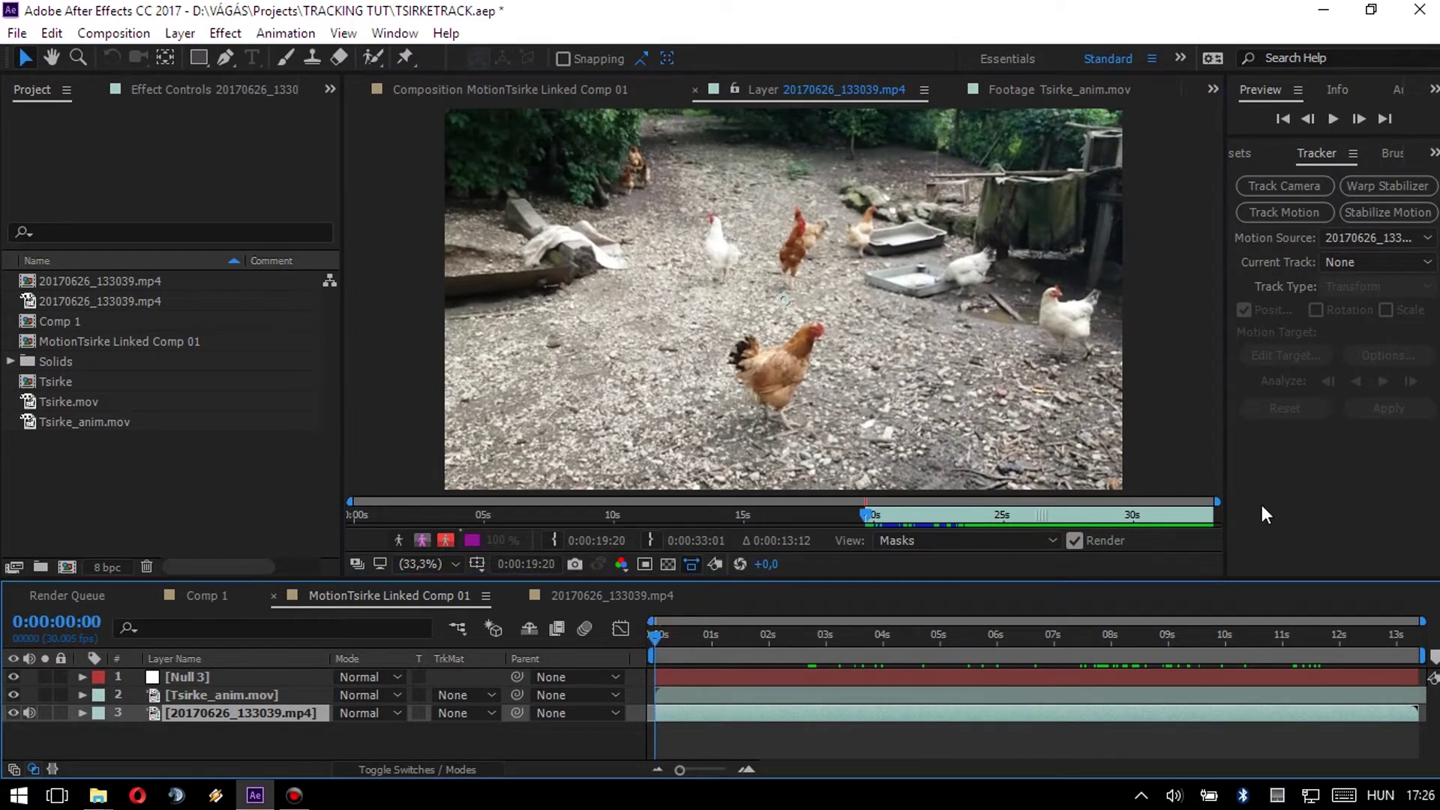
left_click(1289, 211)
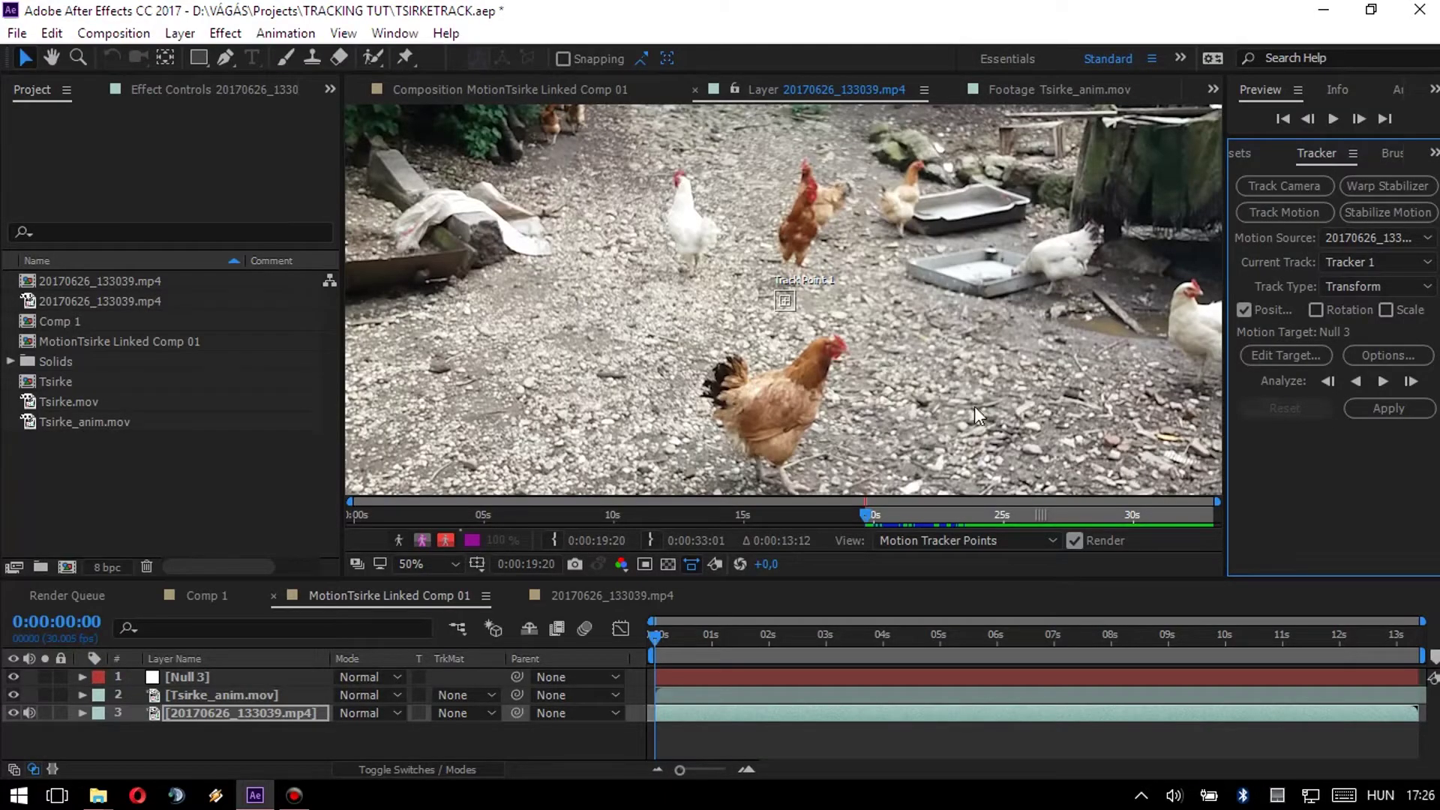
Place Track Point 1 on the hen's head and widen its search region.
scroll(916, 375, "up", 2)
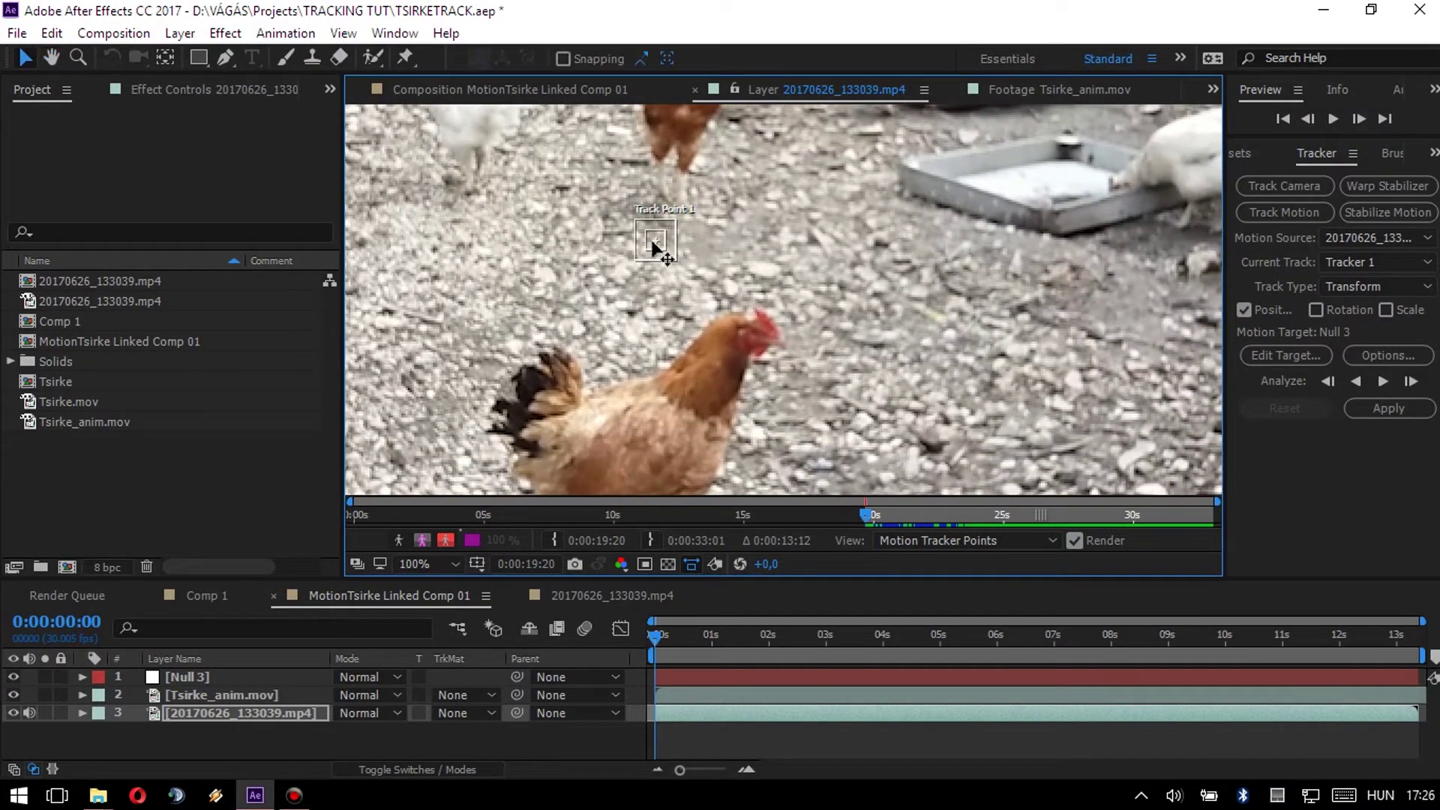
left_click_drag(660, 238, 768, 330)
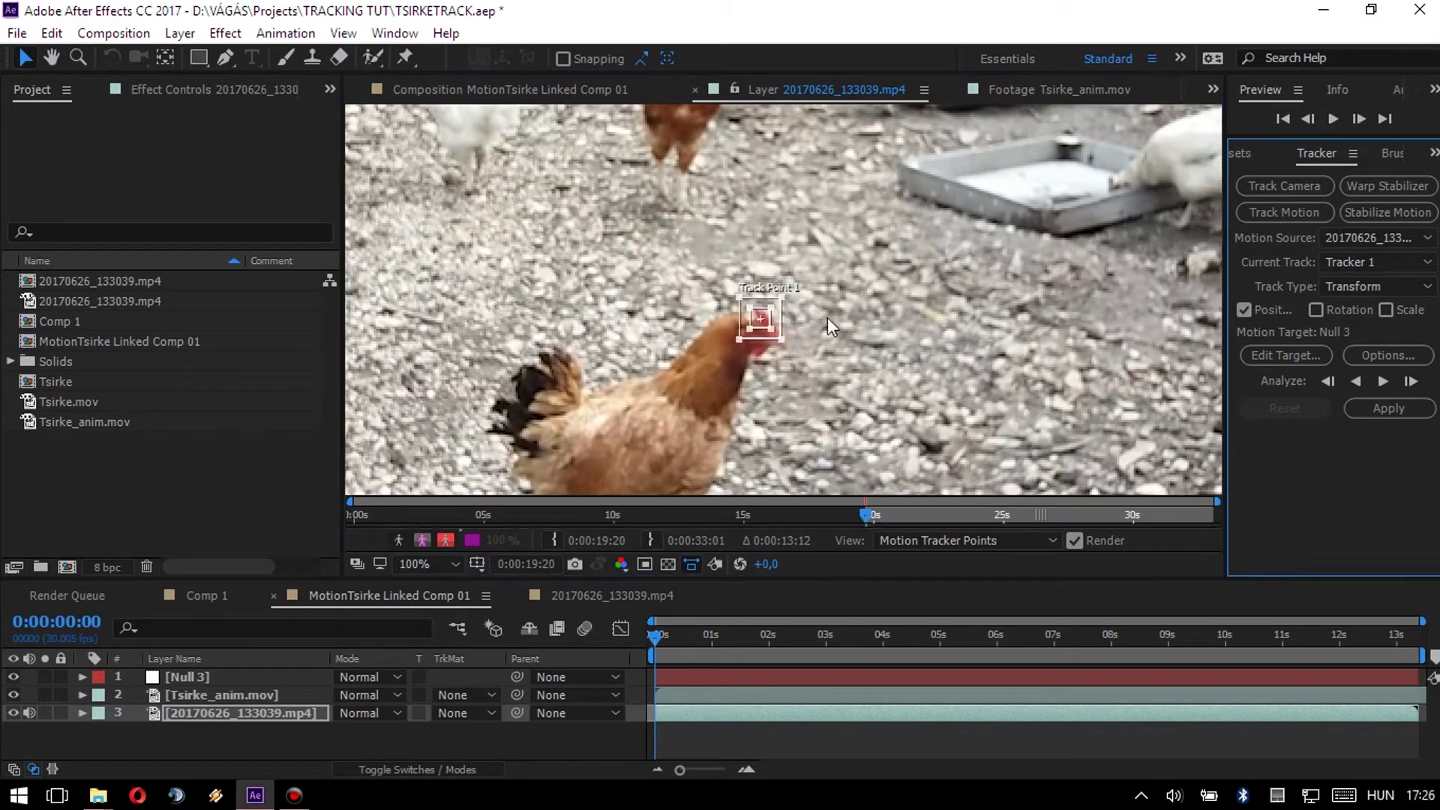
scroll(750, 360, "up", 1)
scroll(700, 177, "down", 2)
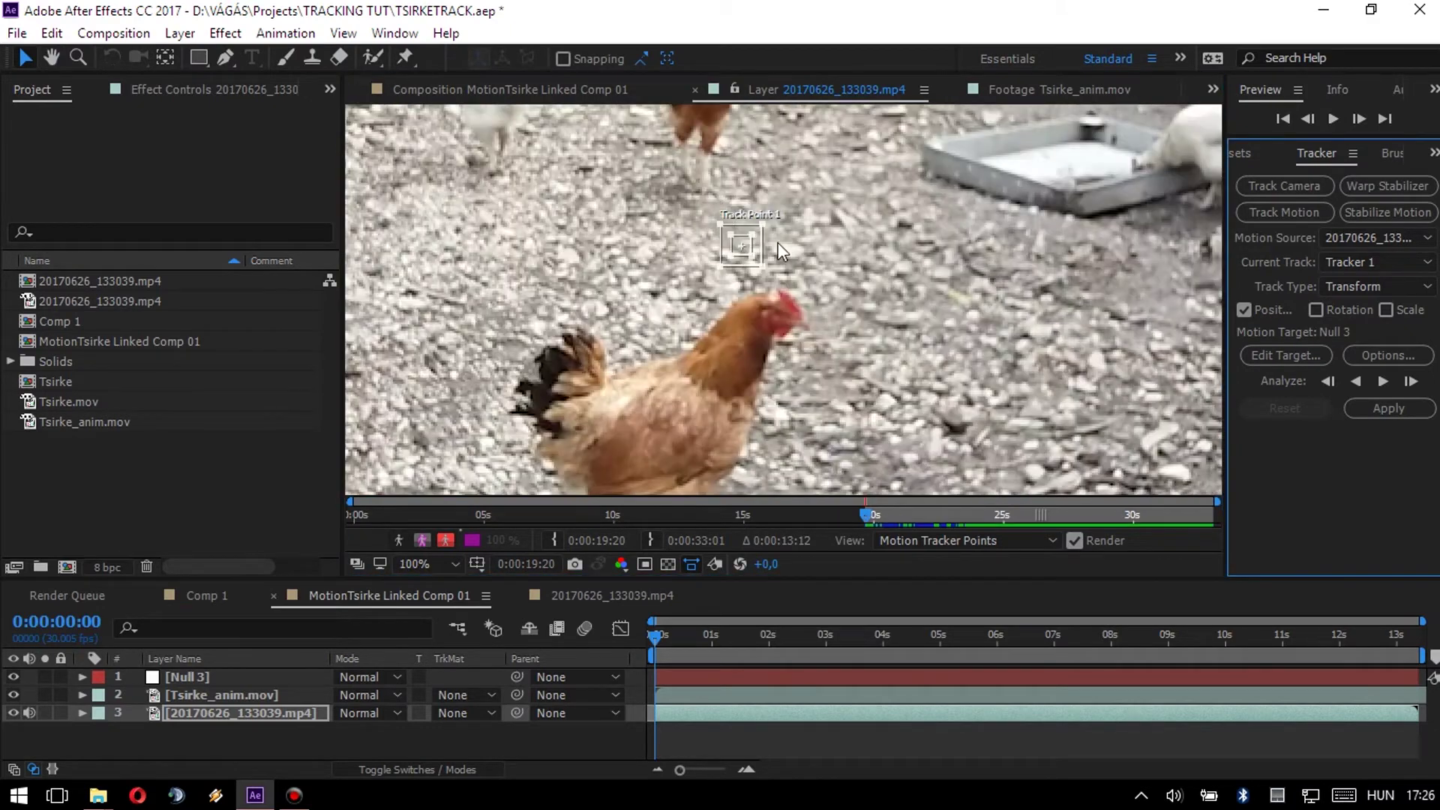
scroll(773, 246, "up", 2)
left_click_drag(795, 309, 806, 294)
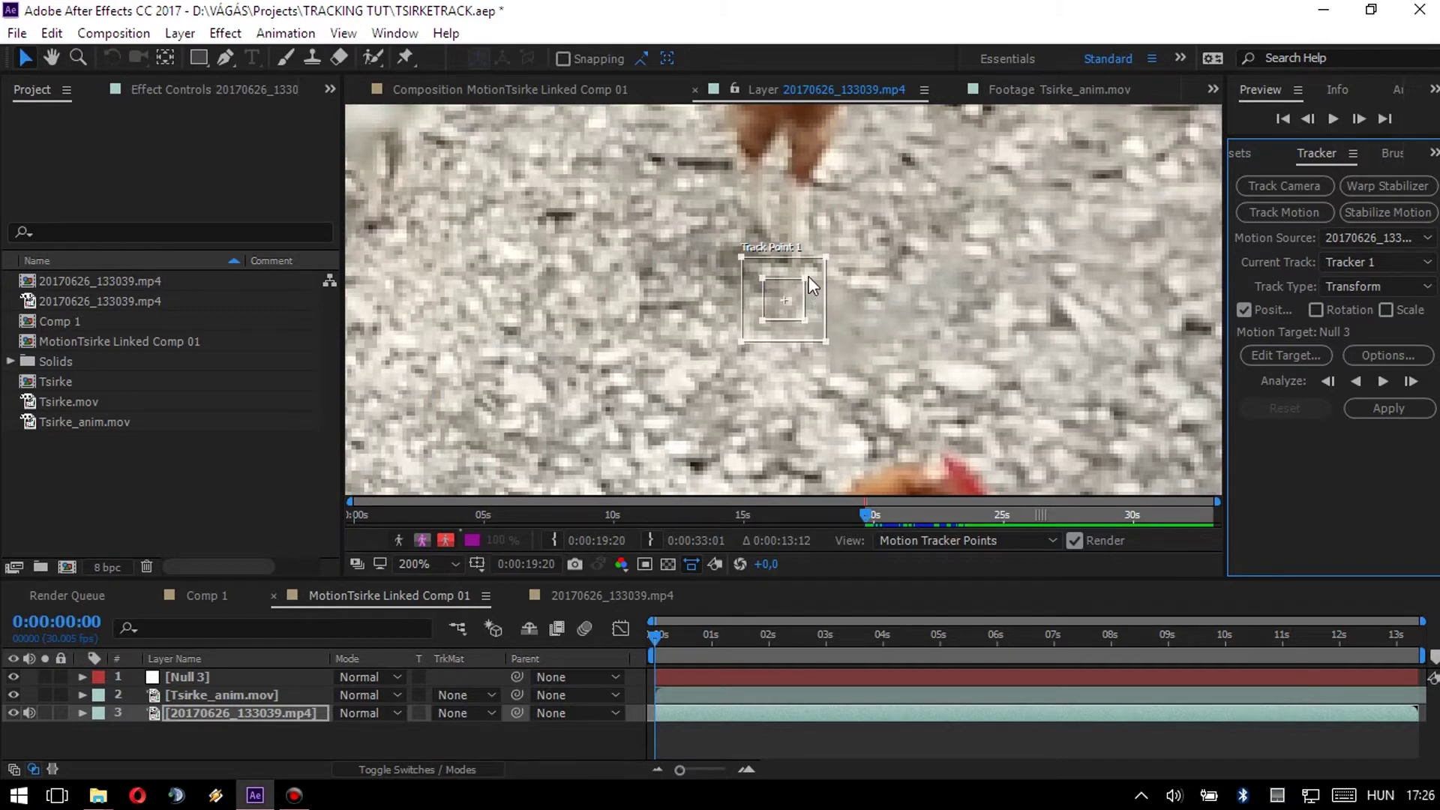
mouse_move(826, 257)
left_mouse_down()
mouse_move(995, 147)
mouse_move(973, 133)
mouse_move(990, 137)
left_mouse_up()
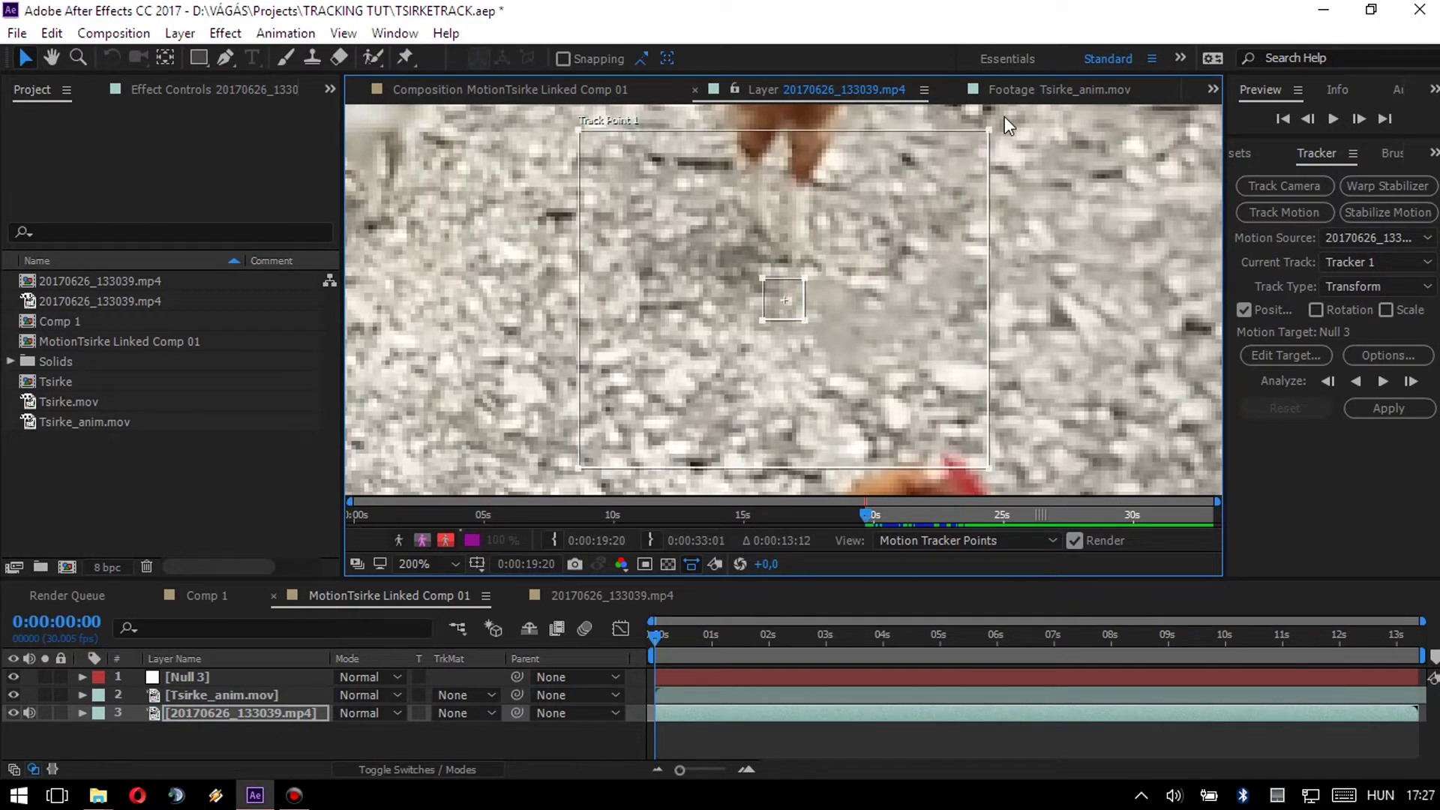
scroll(1005, 116, "down", 12)
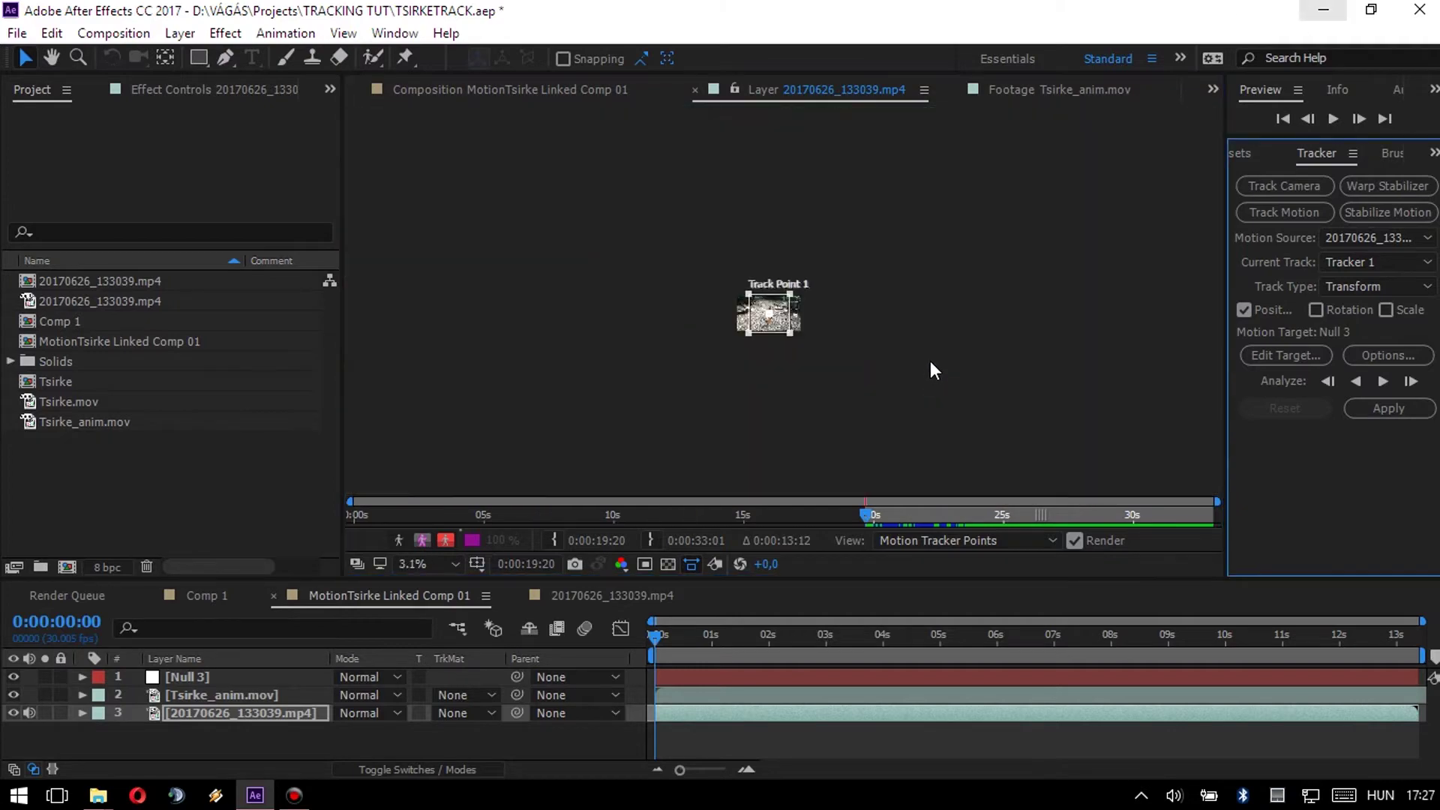
scroll(930, 368, "up", 3)
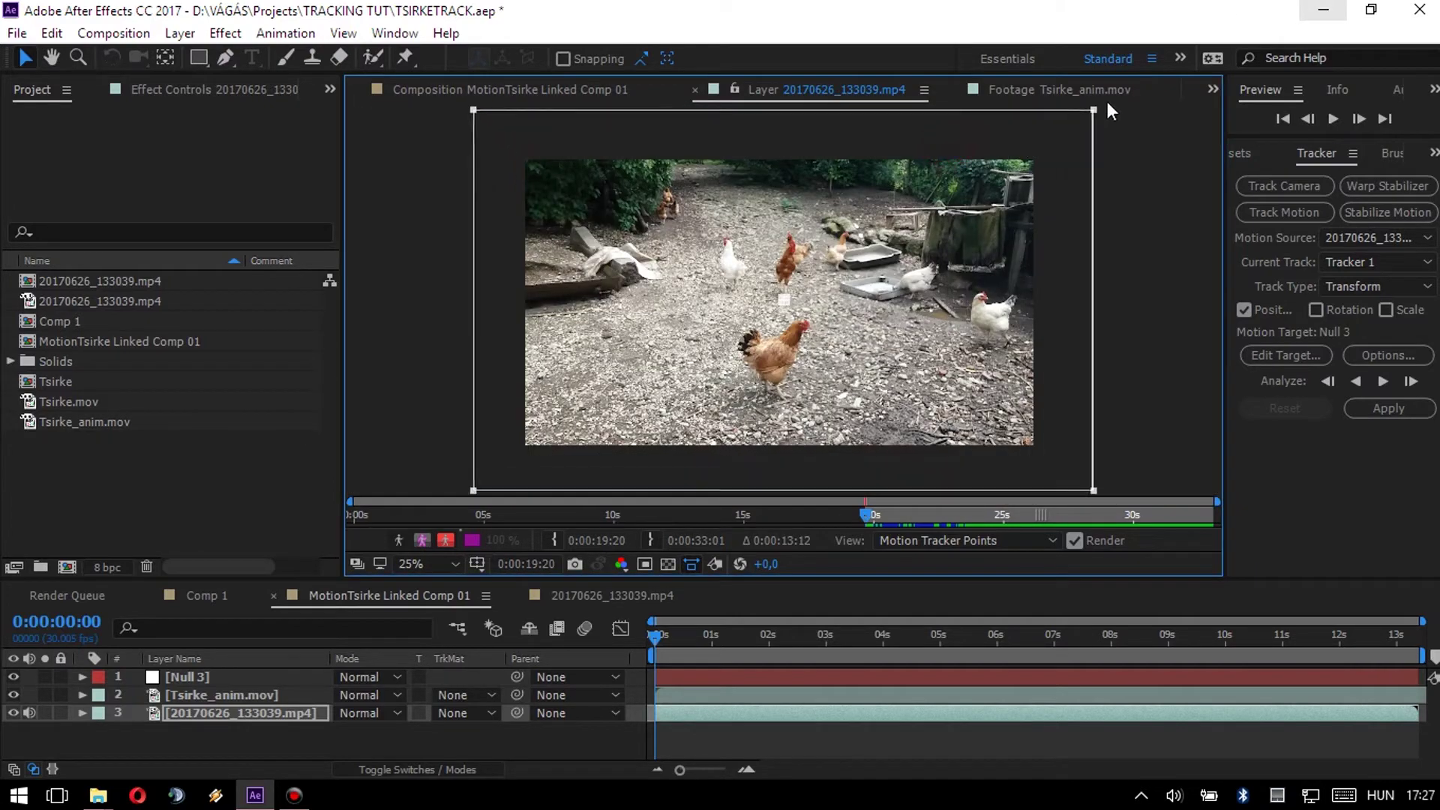
left_click_drag(1108, 104, 1110, 104)
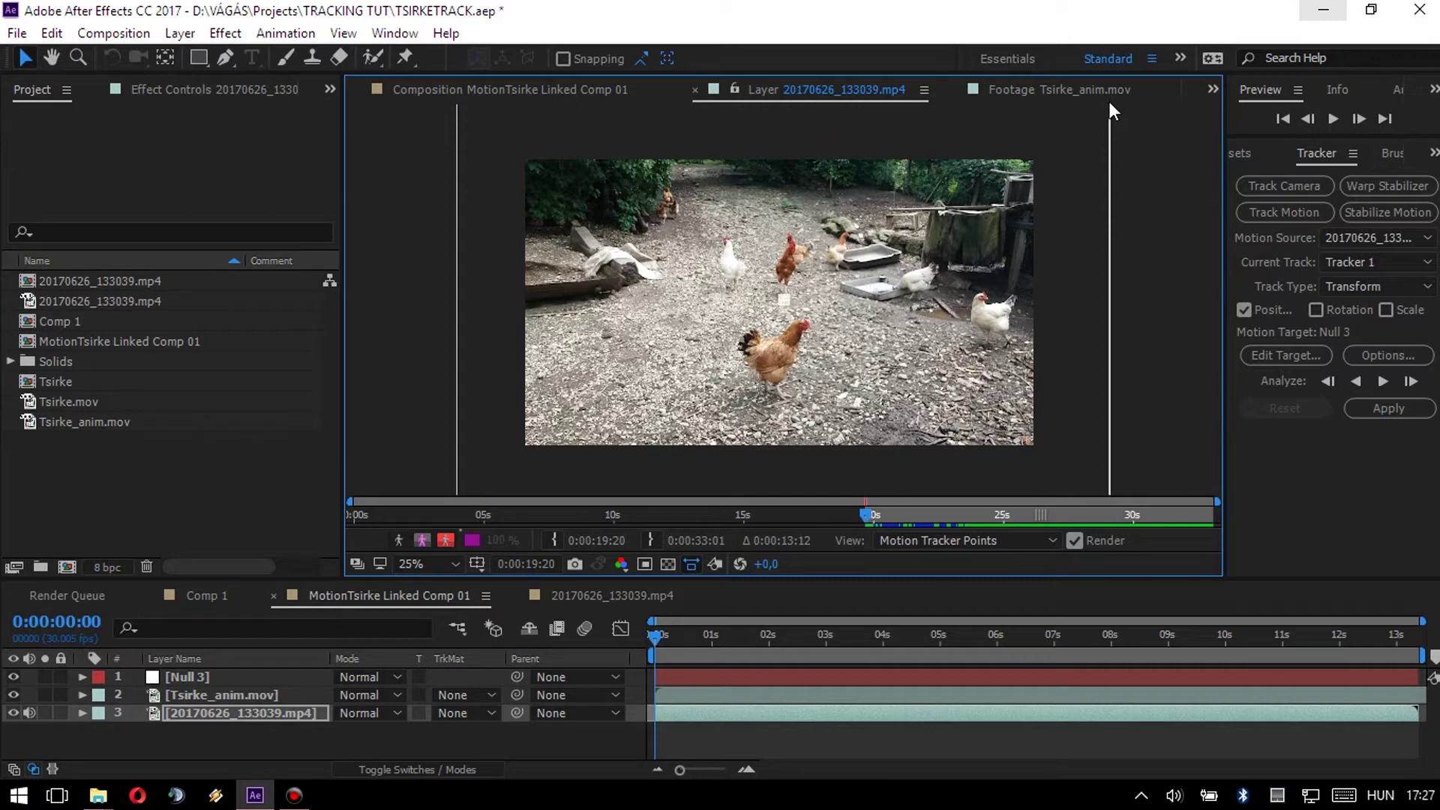
mouse_move(1110, 103)
left_mouse_down()
mouse_move(905, 186)
mouse_move(803, 279)
left_mouse_up()
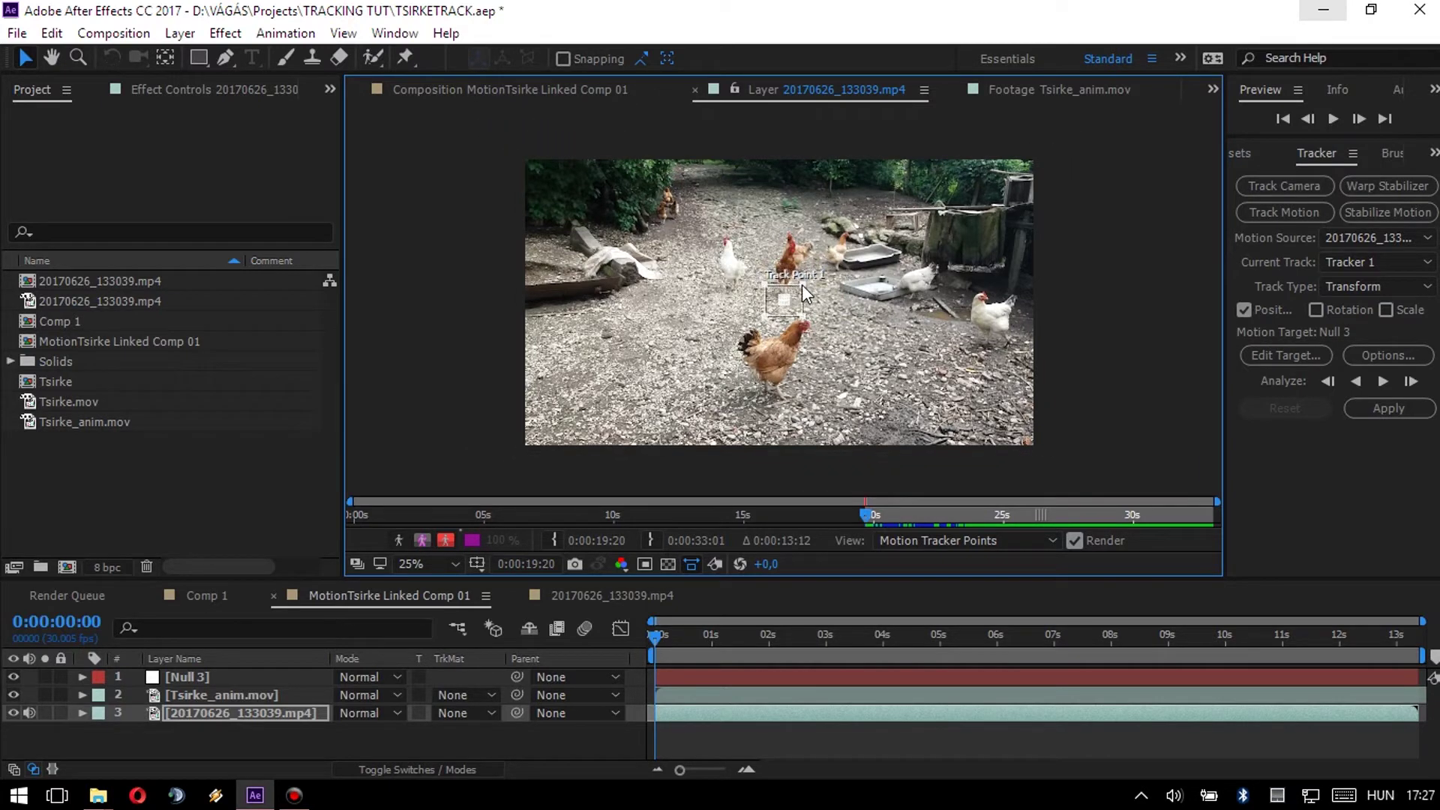
Fit Track Point 1's feature box tightly around the hen's red head.
scroll(801, 284, "up", 2)
scroll(801, 283, "up", 2)
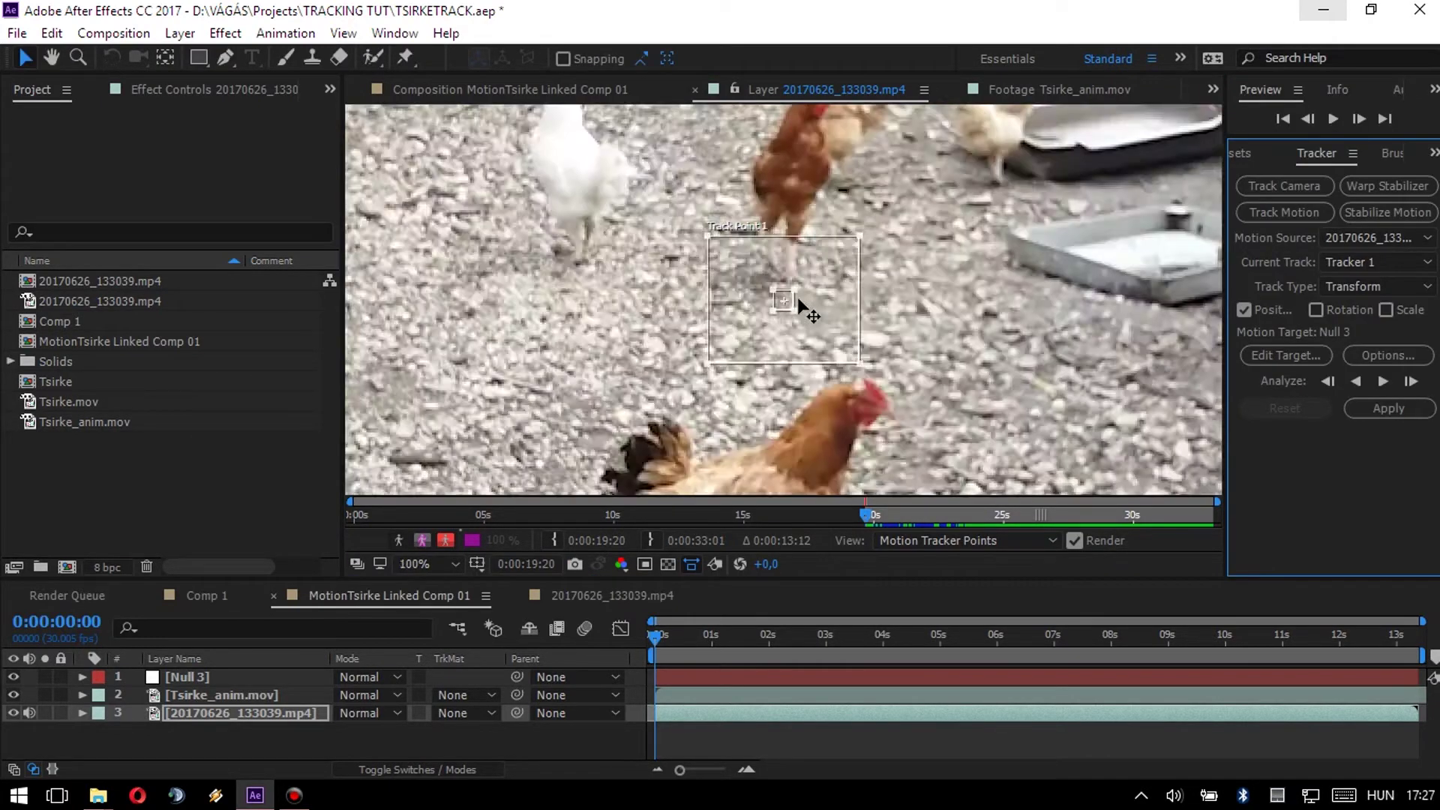
scroll(801, 303, "up", 1)
left_click_drag(804, 321, 825, 335)
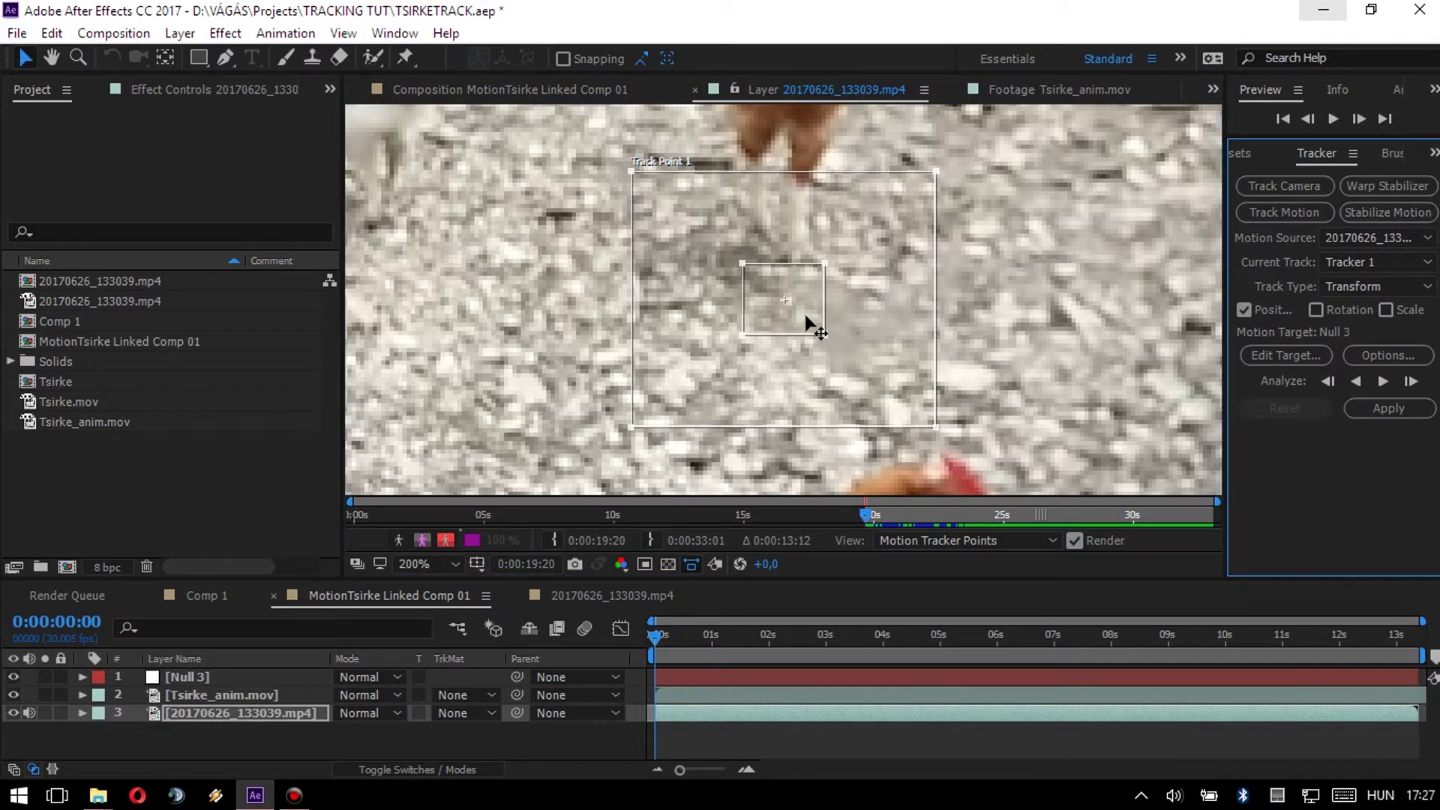
left_click_drag(805, 321, 933, 433)
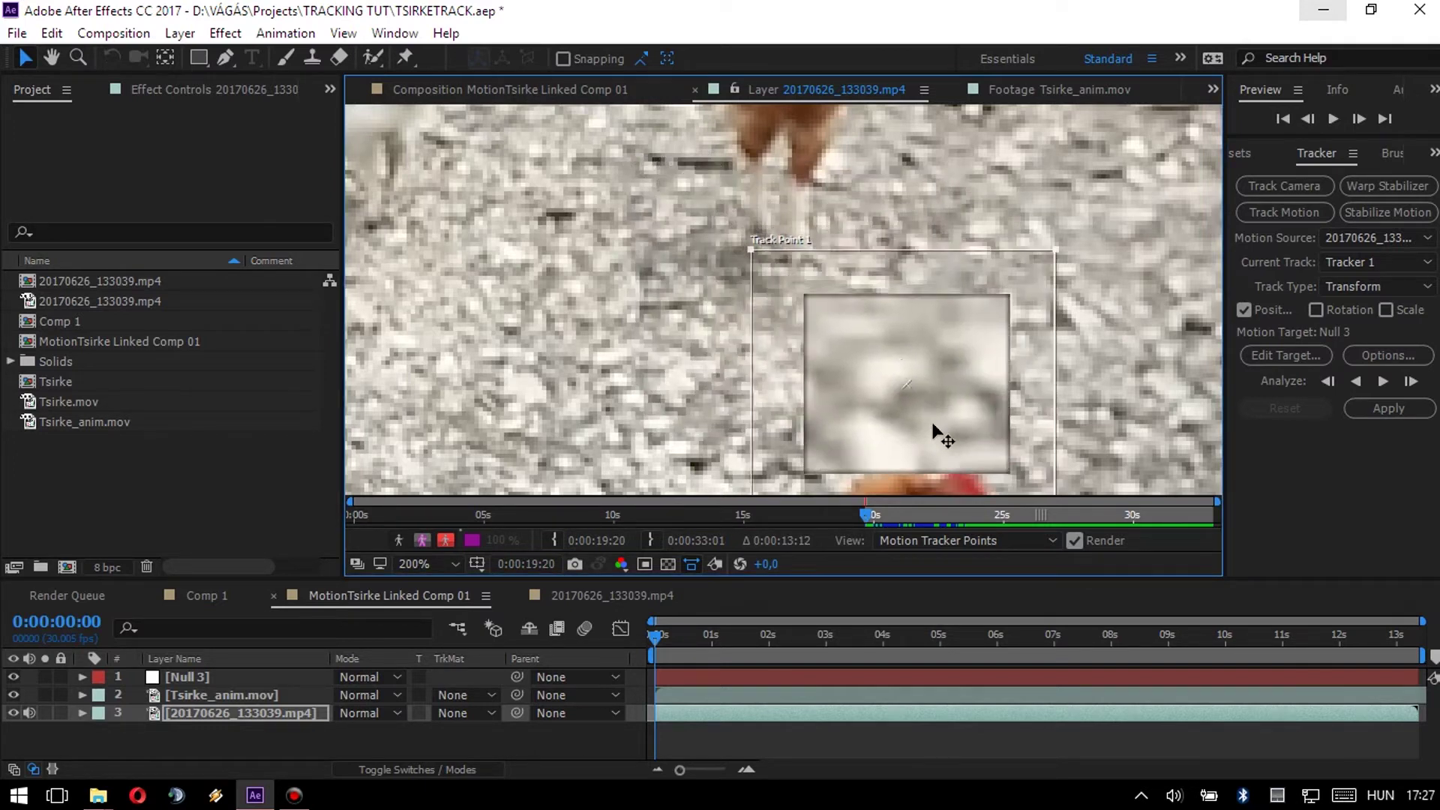
mouse_move(934, 434)
left_mouse_down()
mouse_move(1204, 413)
mouse_move(732, 276)
left_mouse_up()
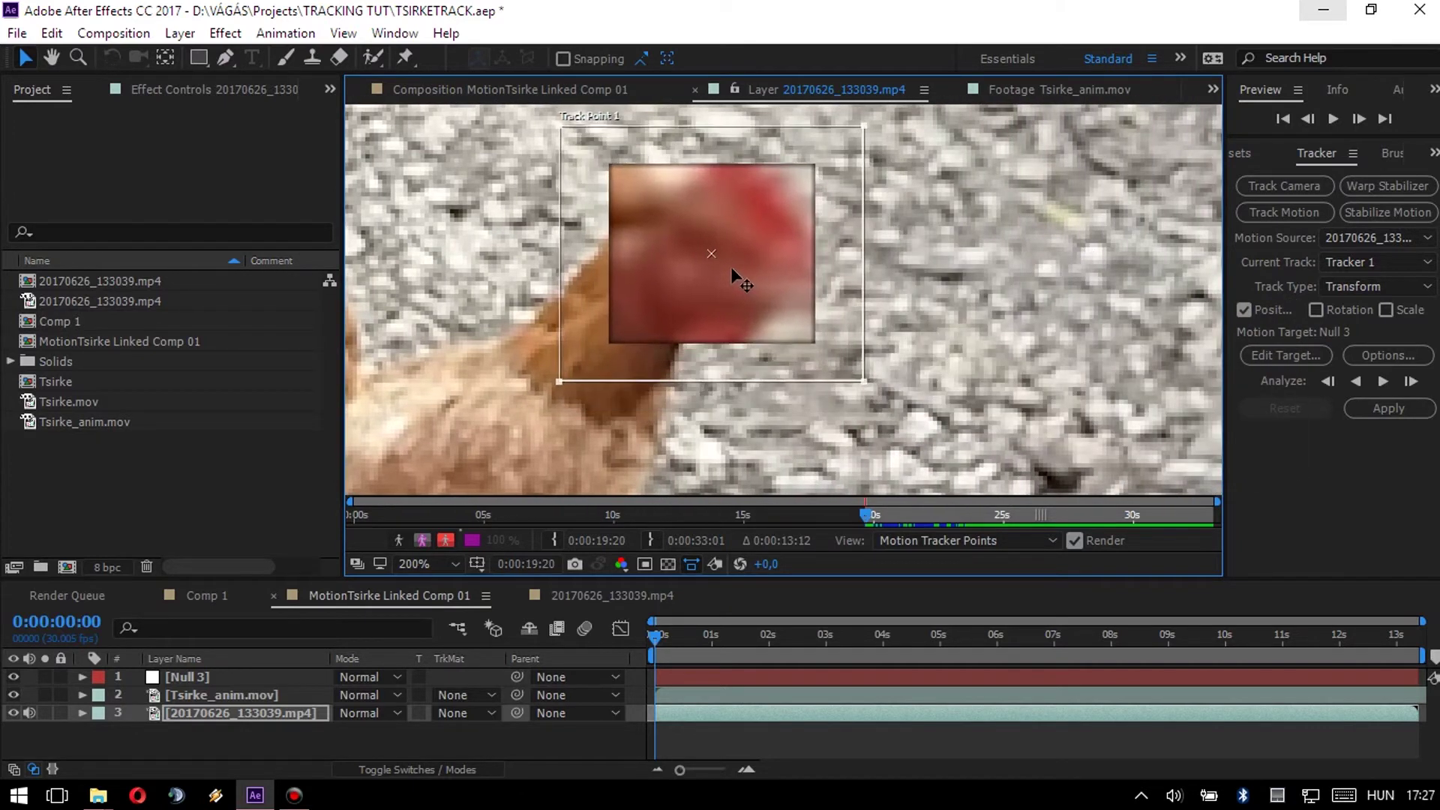
left_click_drag(757, 294, 767, 305)
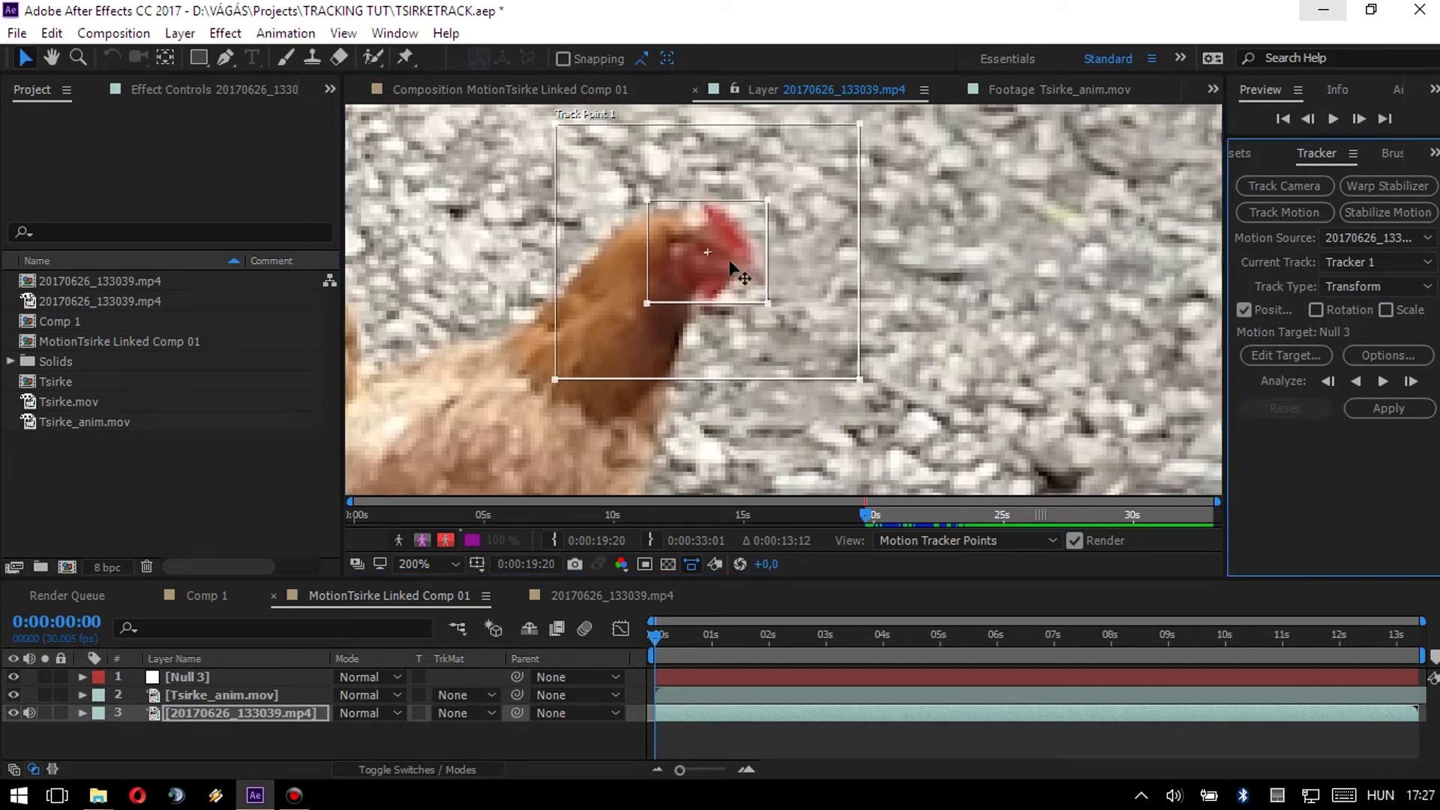
mouse_move(766, 303)
left_mouse_down()
mouse_move(720, 262)
mouse_move(764, 303)
left_mouse_up()
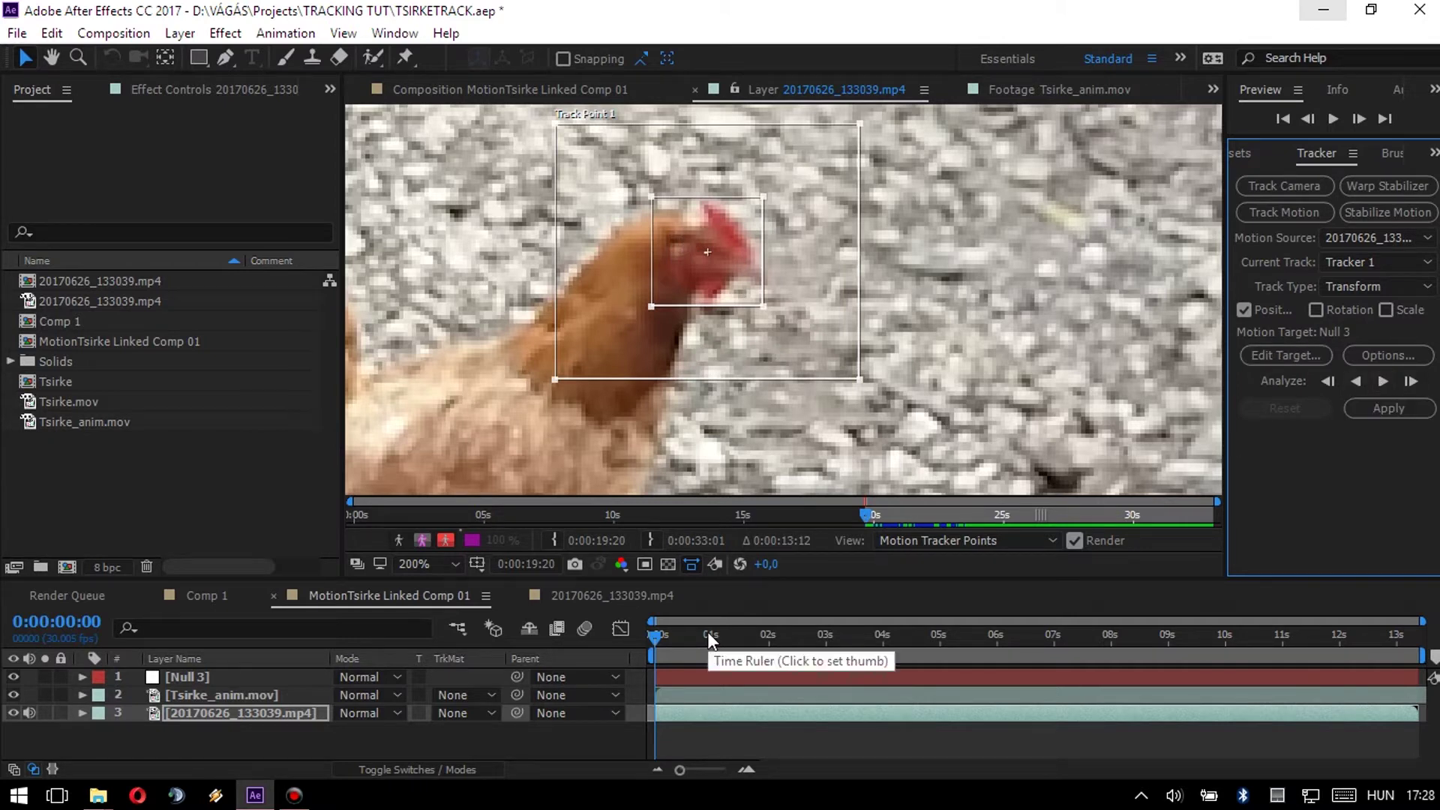
Analyze the head track forward from the clip start, stopping near 0:00:08:12 where it drifts.
left_click(659, 638)
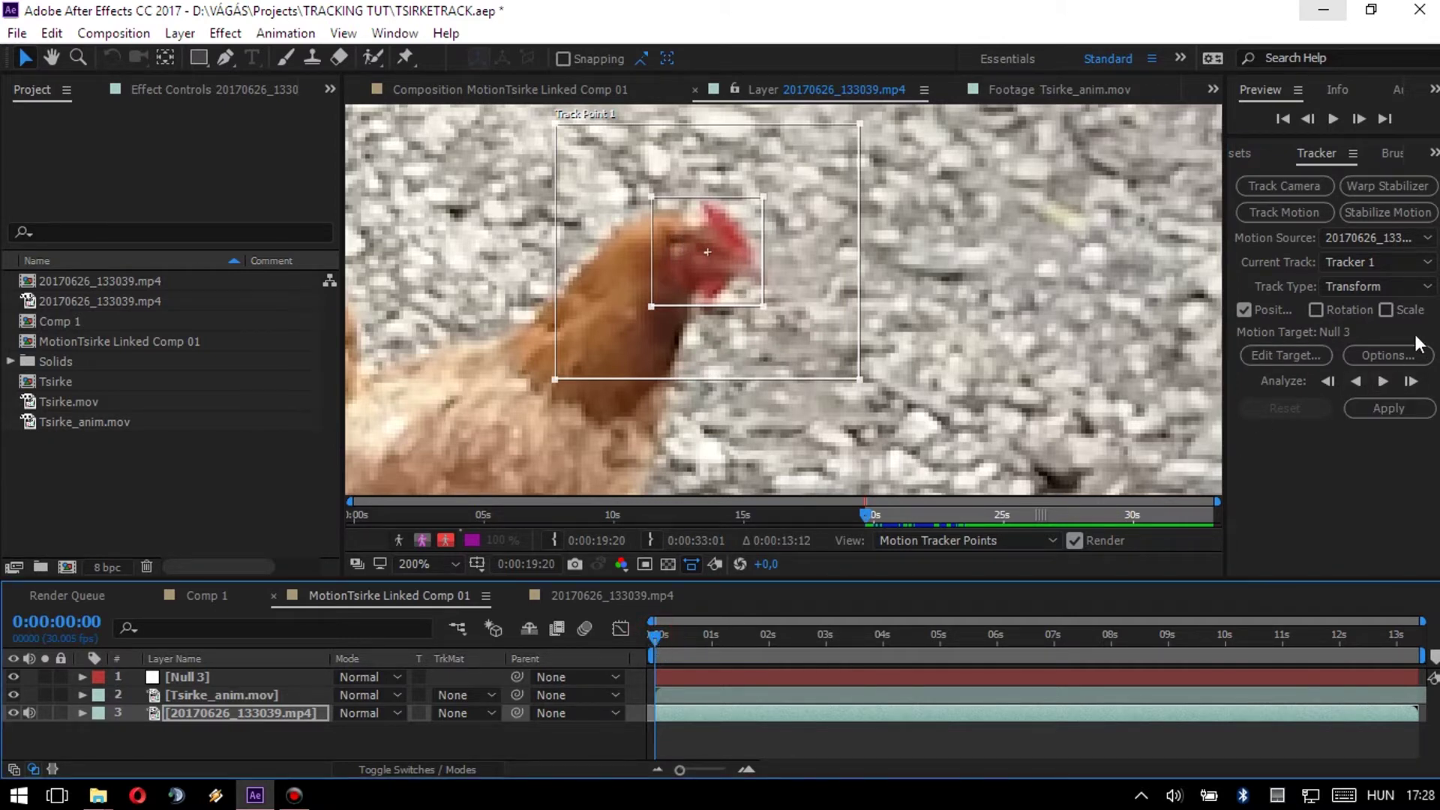
left_click(1382, 382)
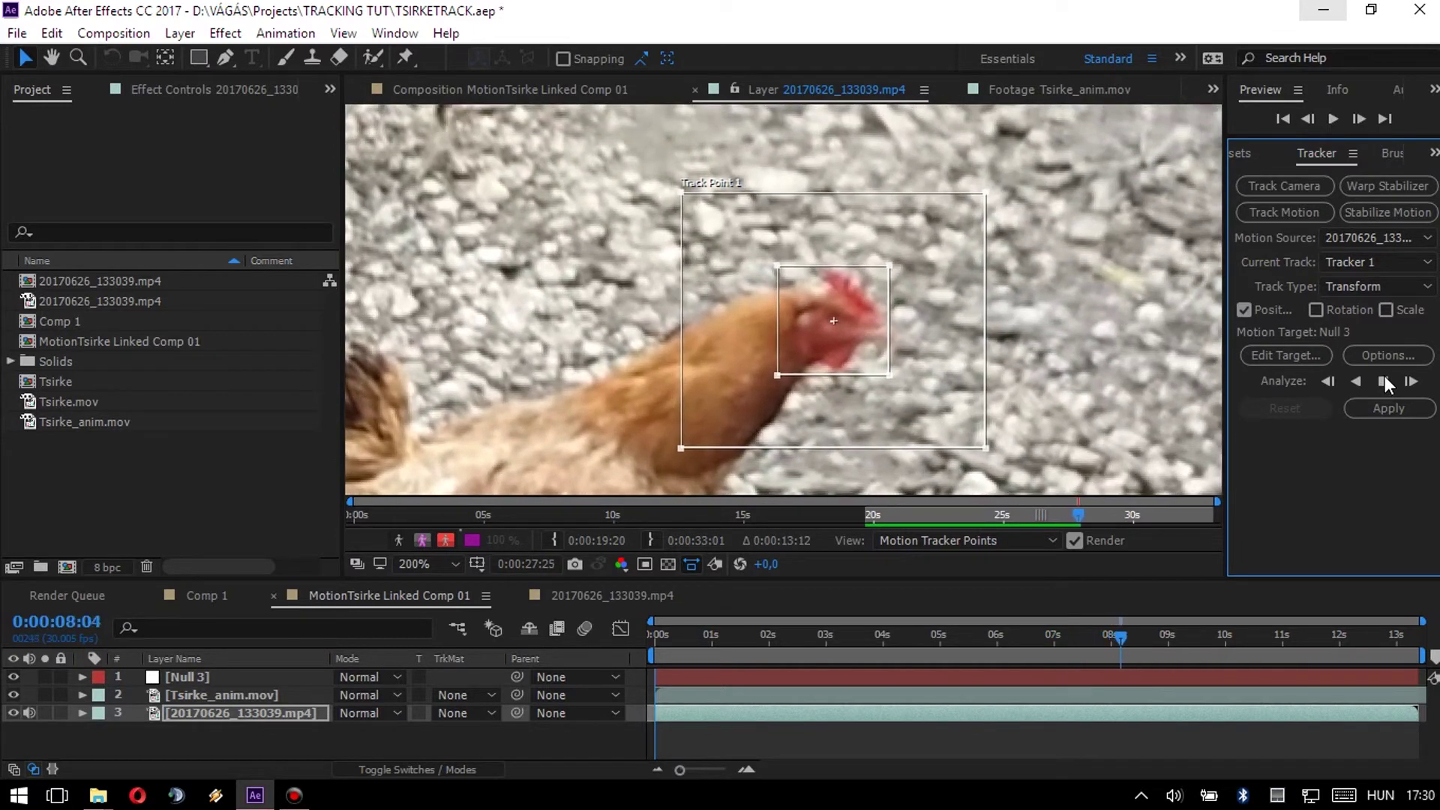
left_click(1384, 382)
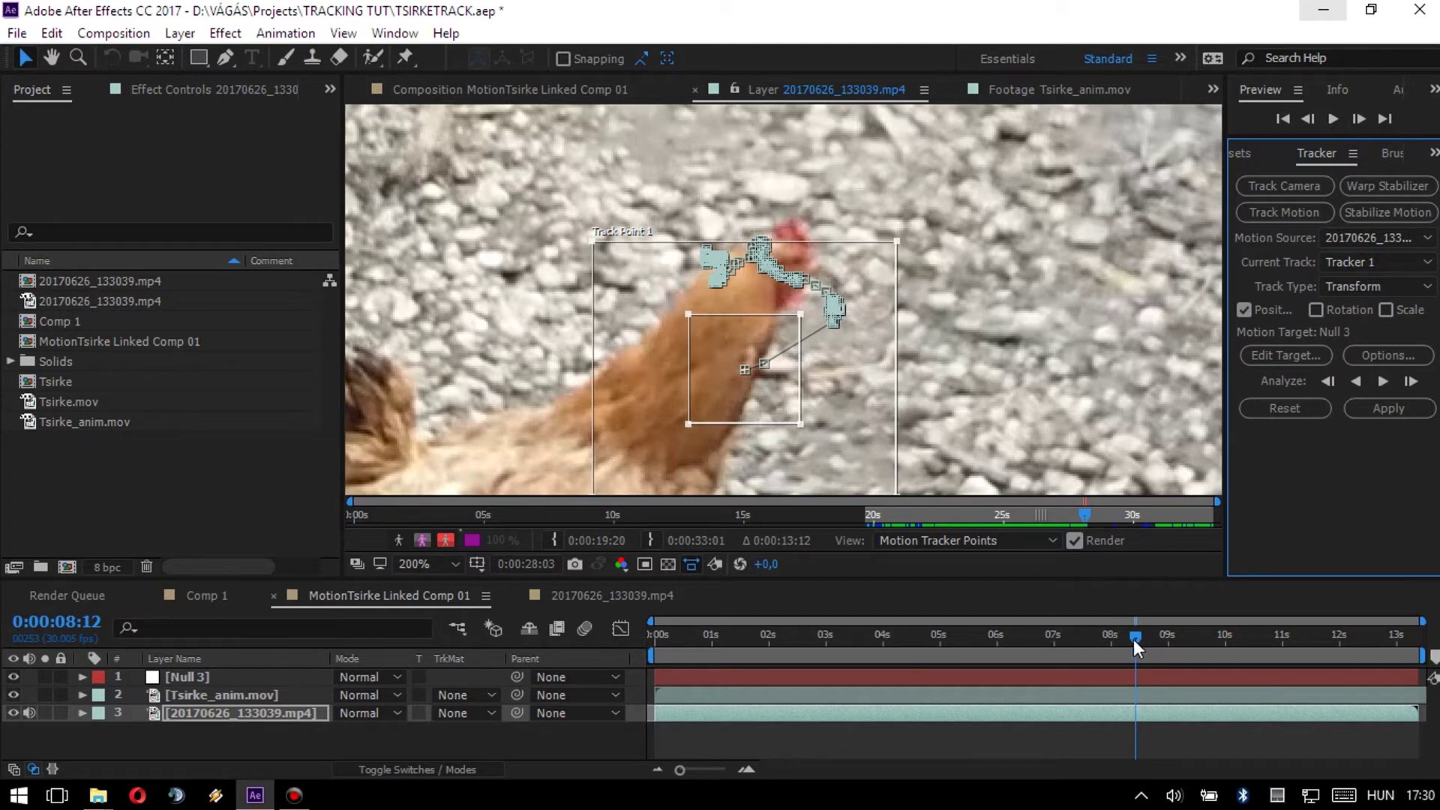
Step through the drifted frames and re-centre Track Point 1 on the hen's head.
left_click_drag(756, 333, 769, 328)
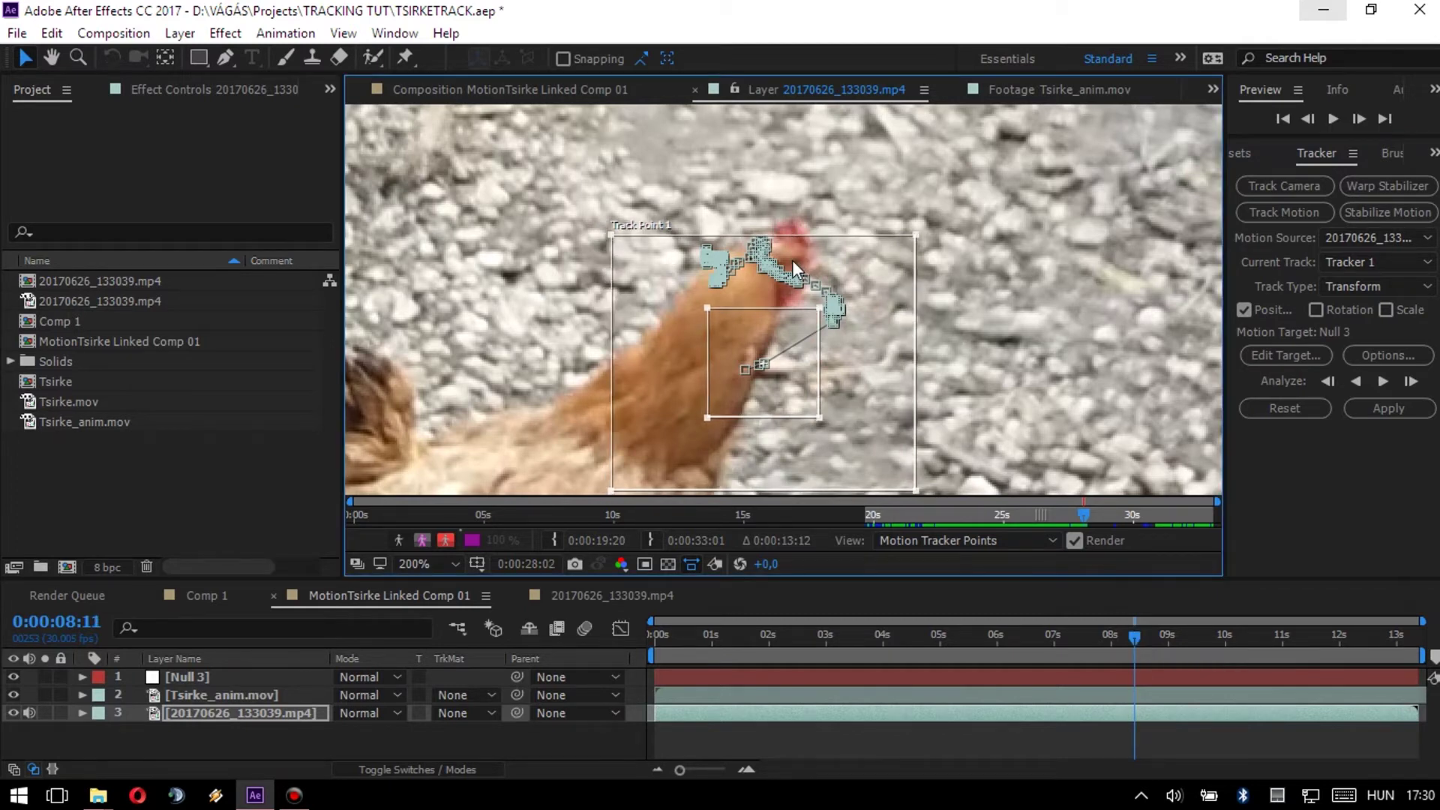
key("Page_Up")
key("Page_Up")
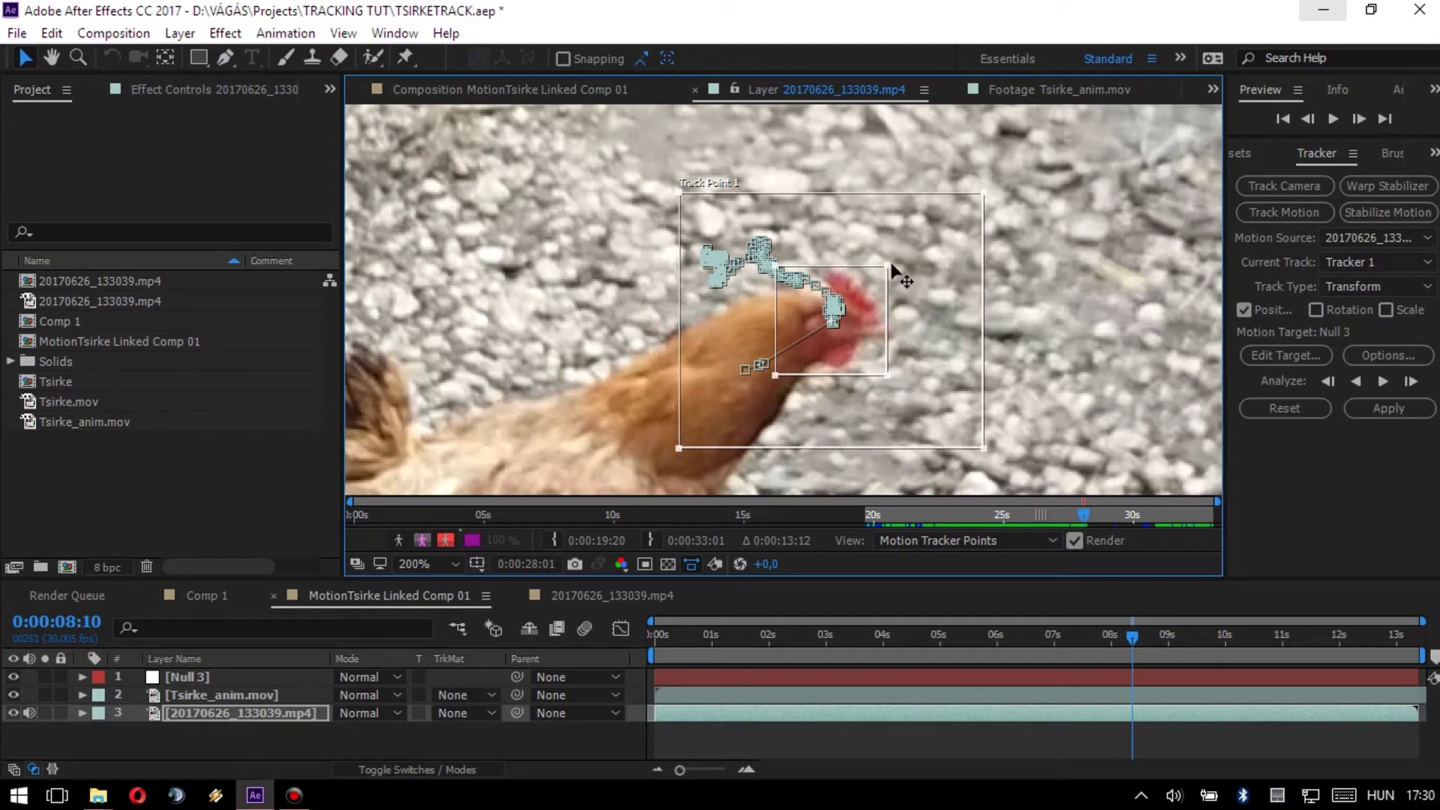
left_click(1410, 381)
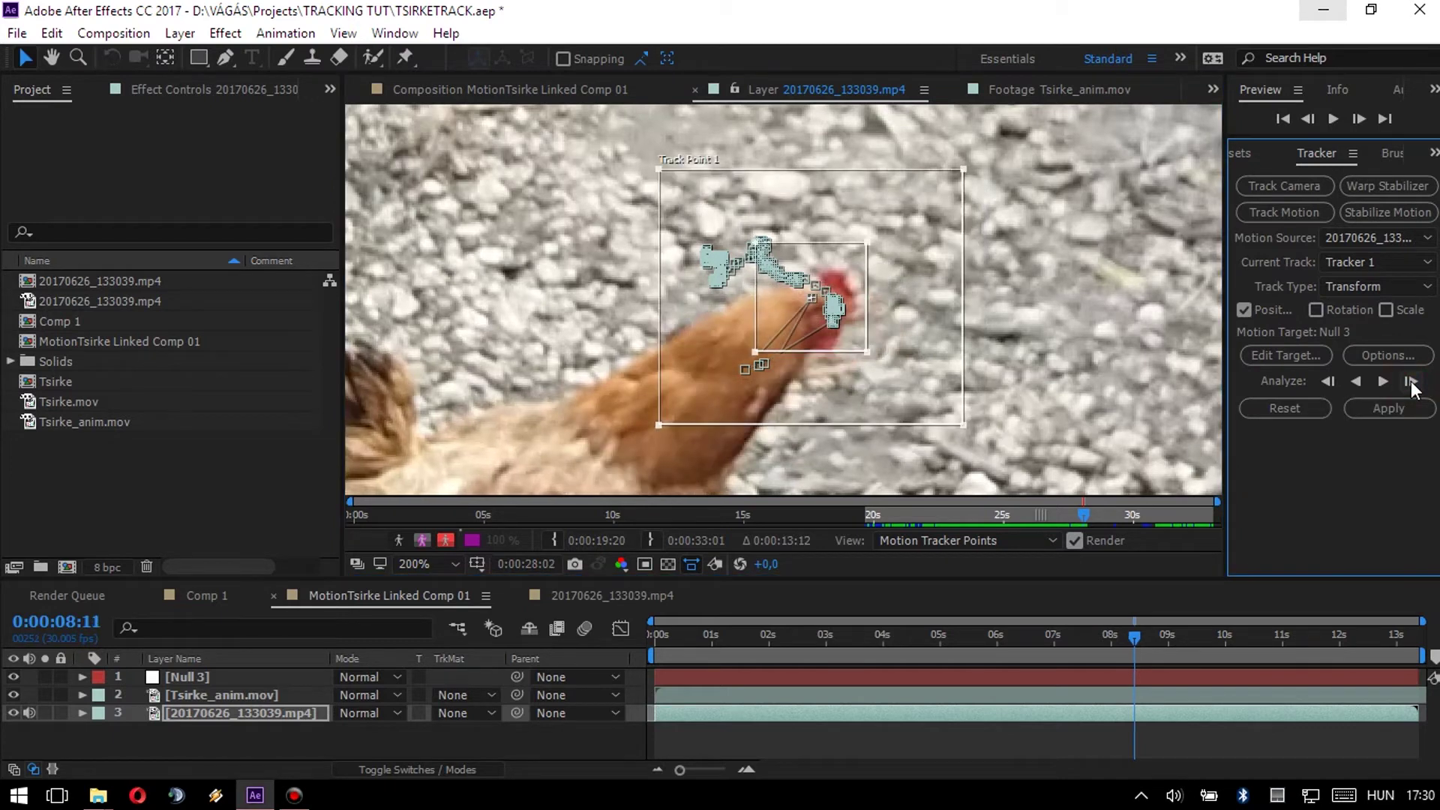
left_click_drag(851, 345, 857, 330)
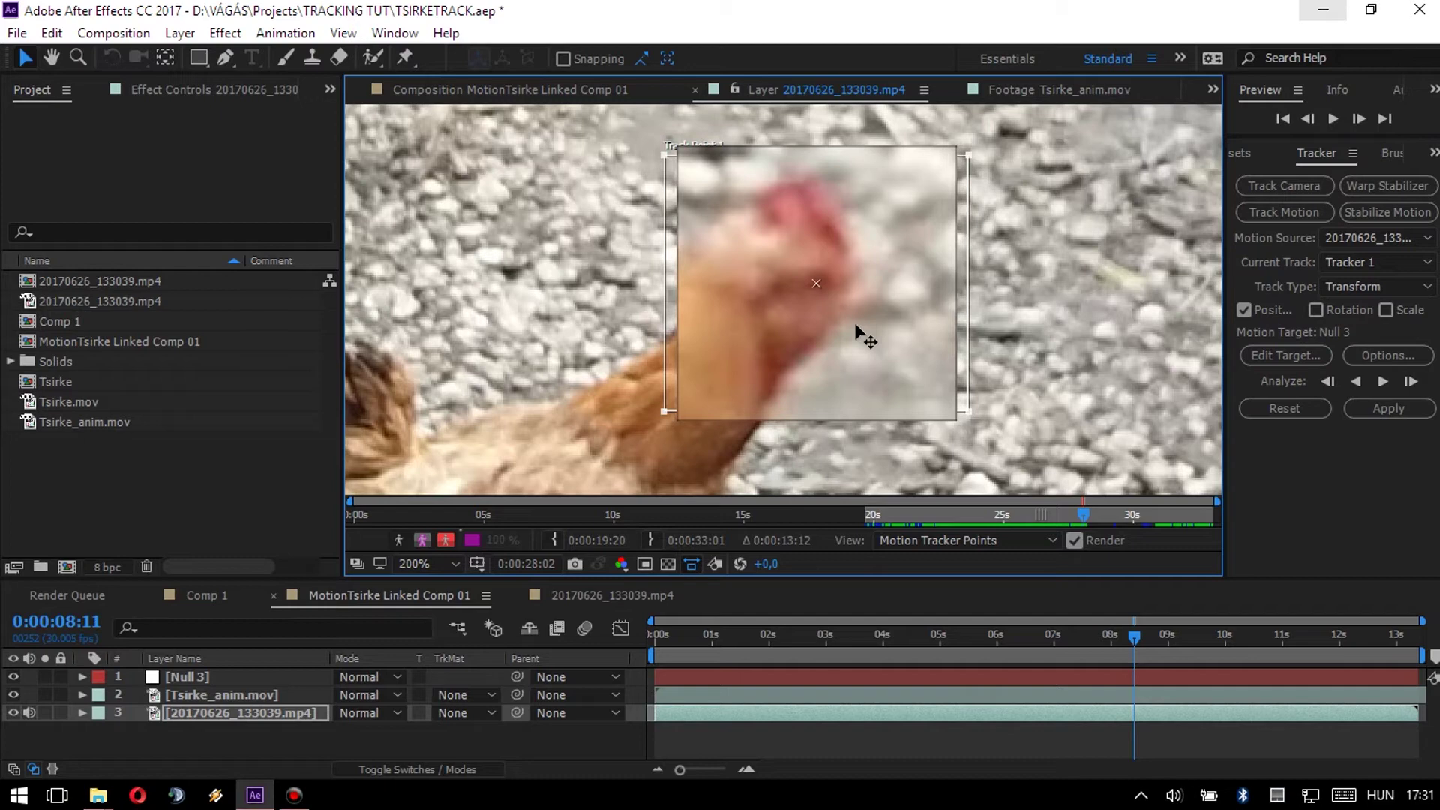
left_click_drag(856, 330, 856, 330)
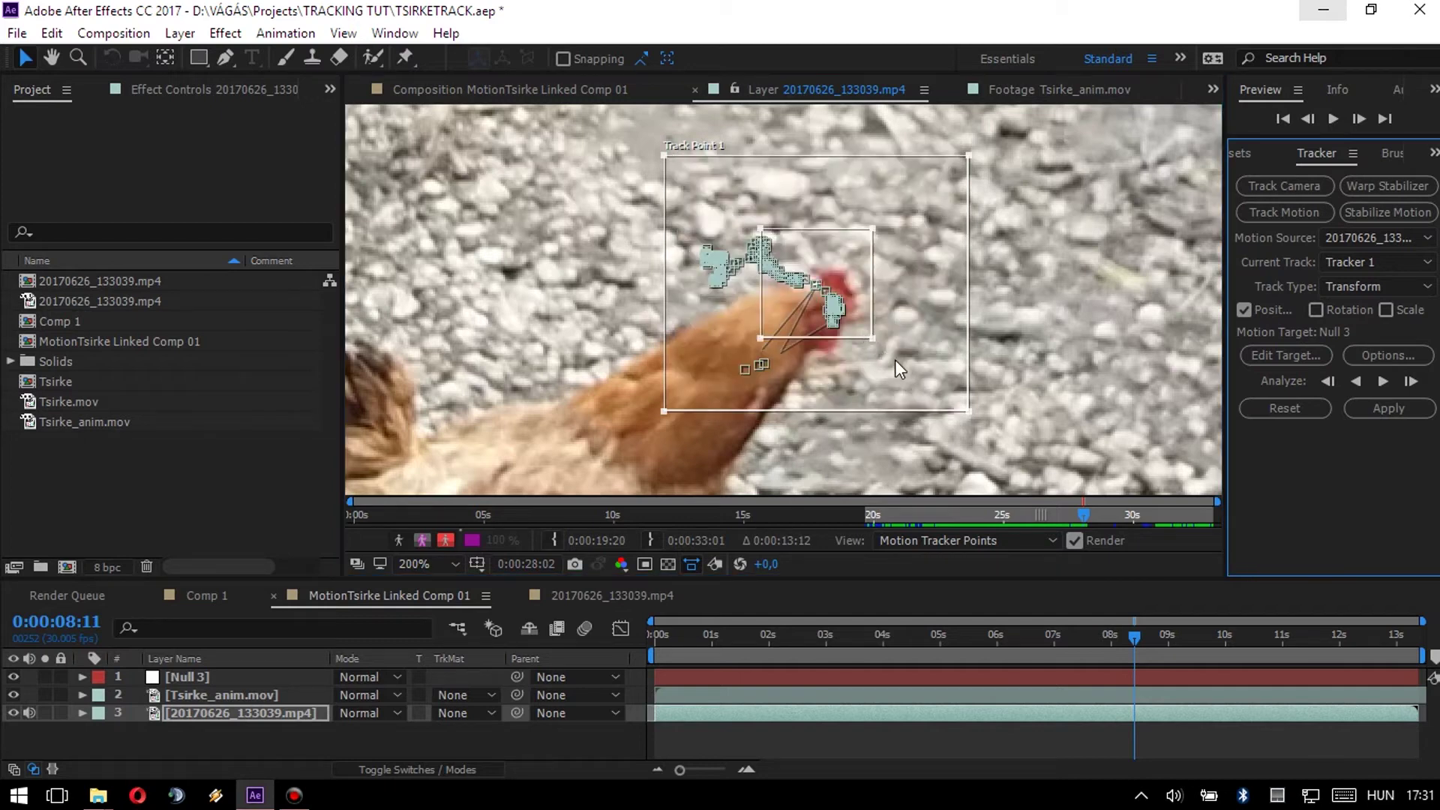
key("Page_Down")
left_click_drag(885, 318, 889, 321)
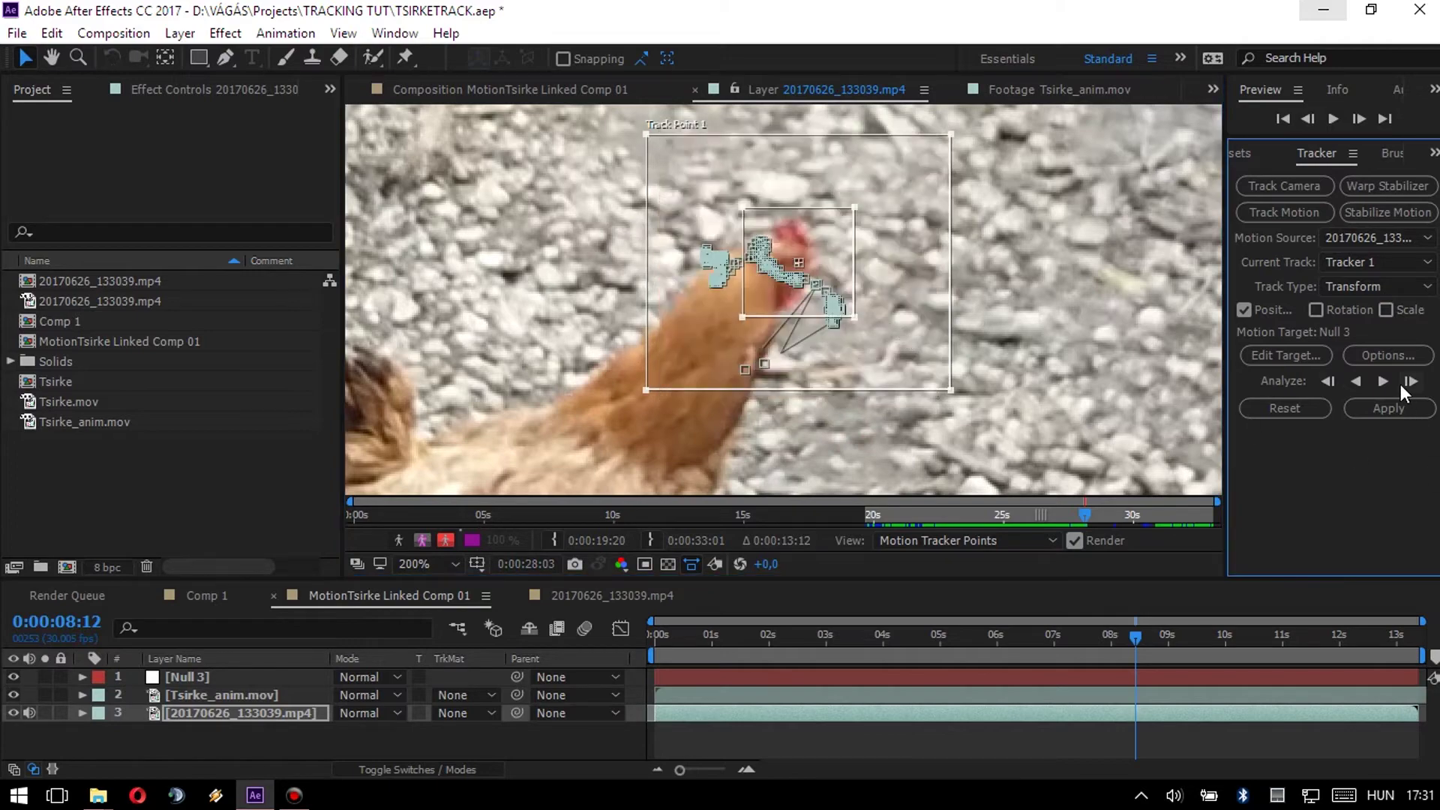
Resume forward analysis of the head track through to 0:00:13:10.
left_click(1384, 384)
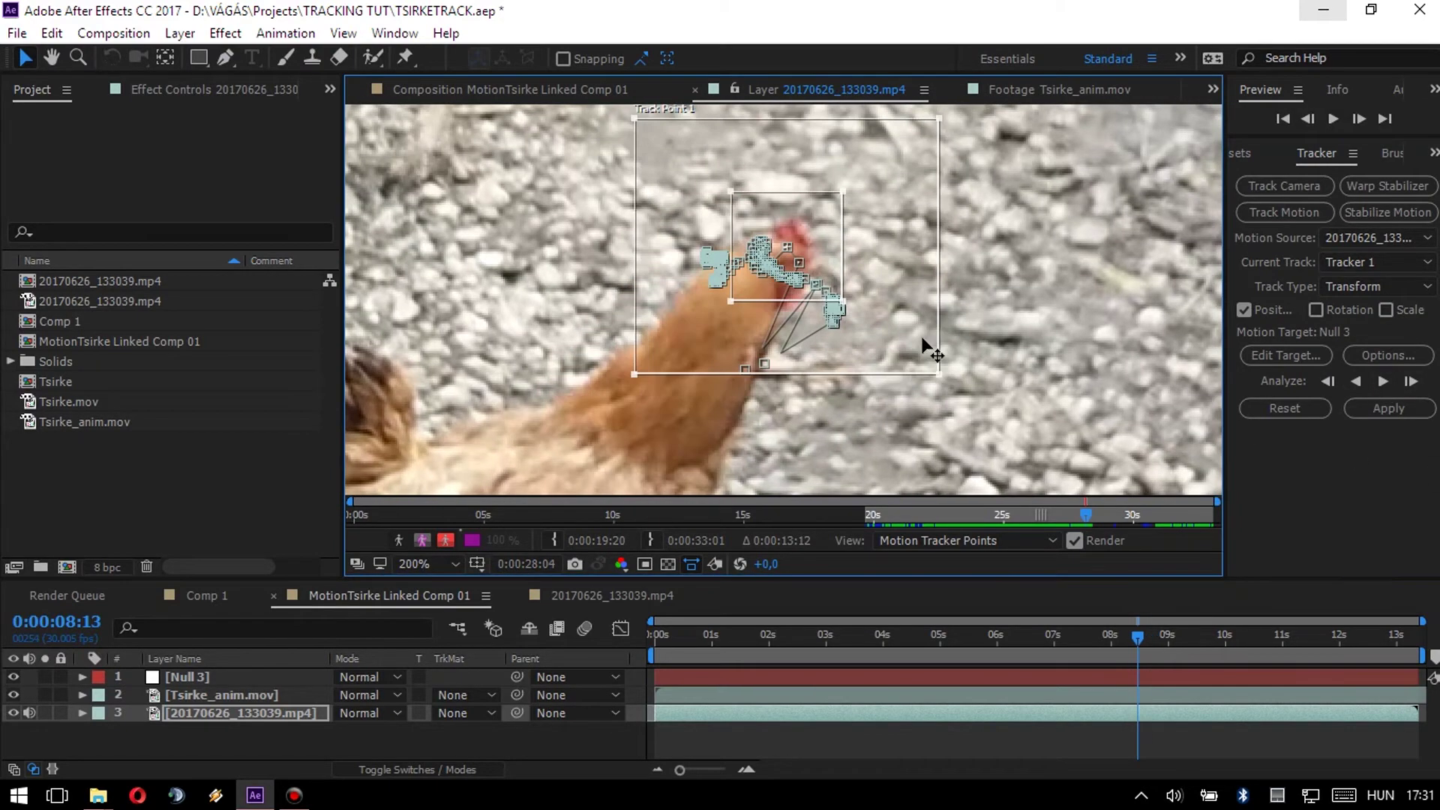
scroll(874, 351, "up", 2)
scroll(874, 351, "down", 2)
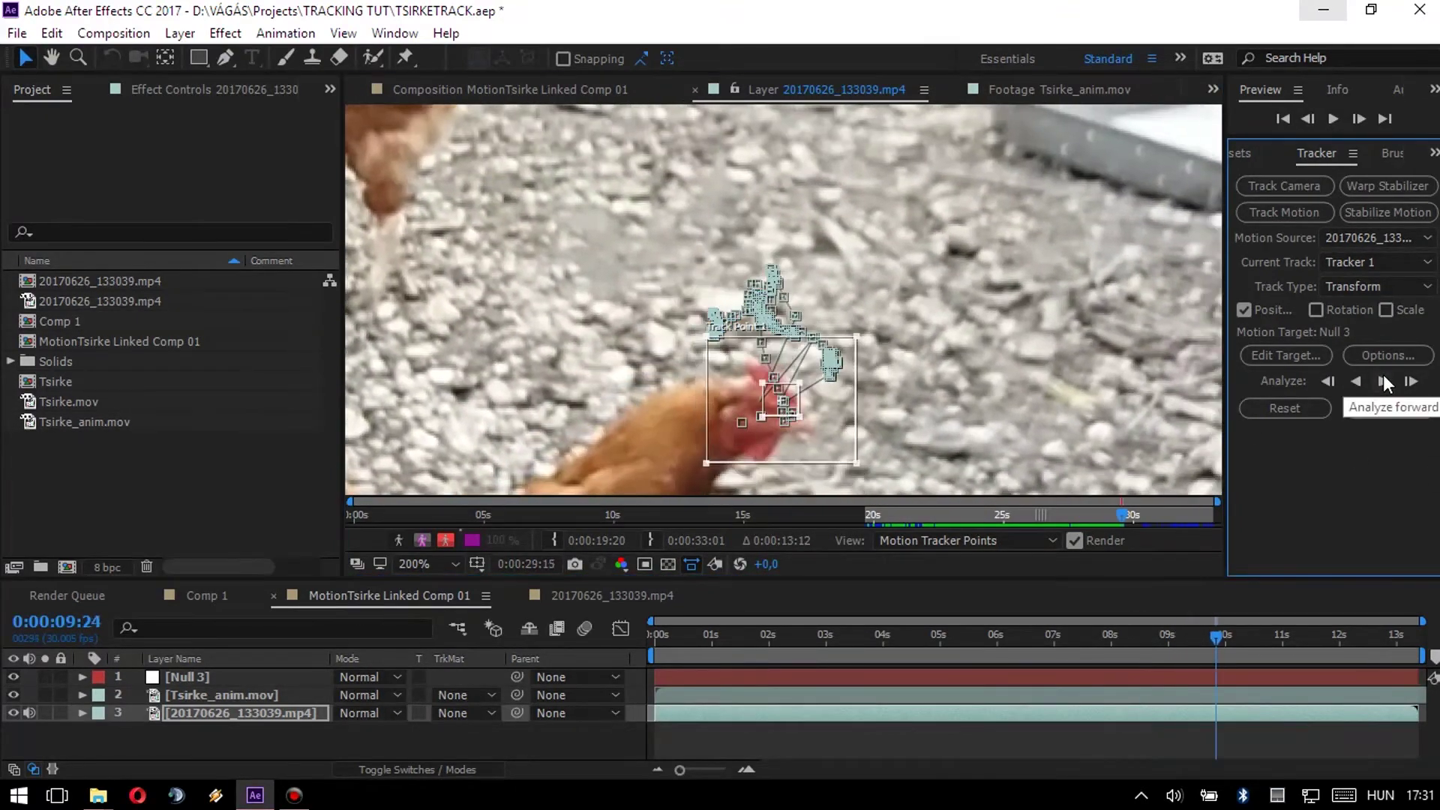
scroll(746, 331, "up", 2)
scroll(955, 312, "down", 1)
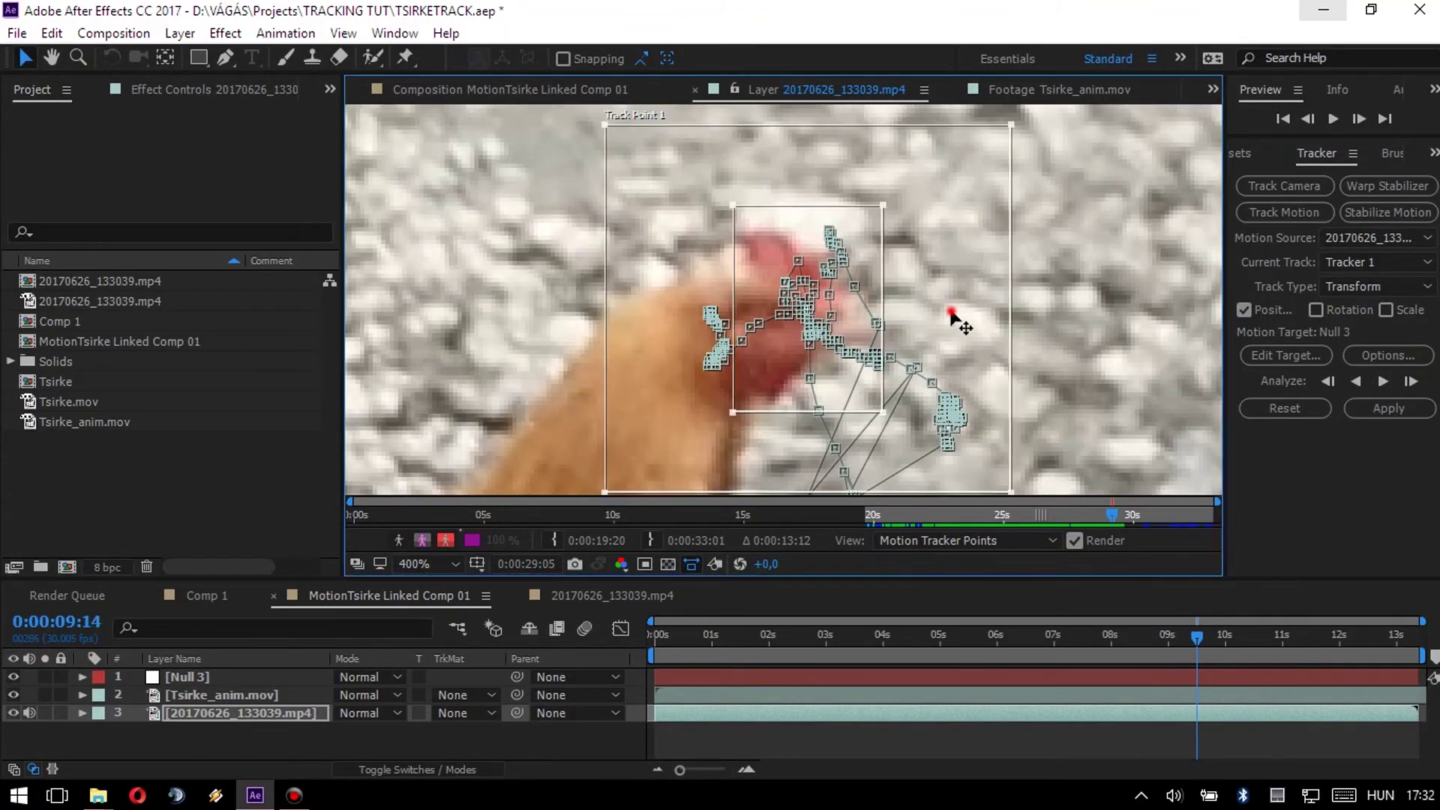
scroll(967, 349, "up", 1)
scroll(922, 369, "down", 2)
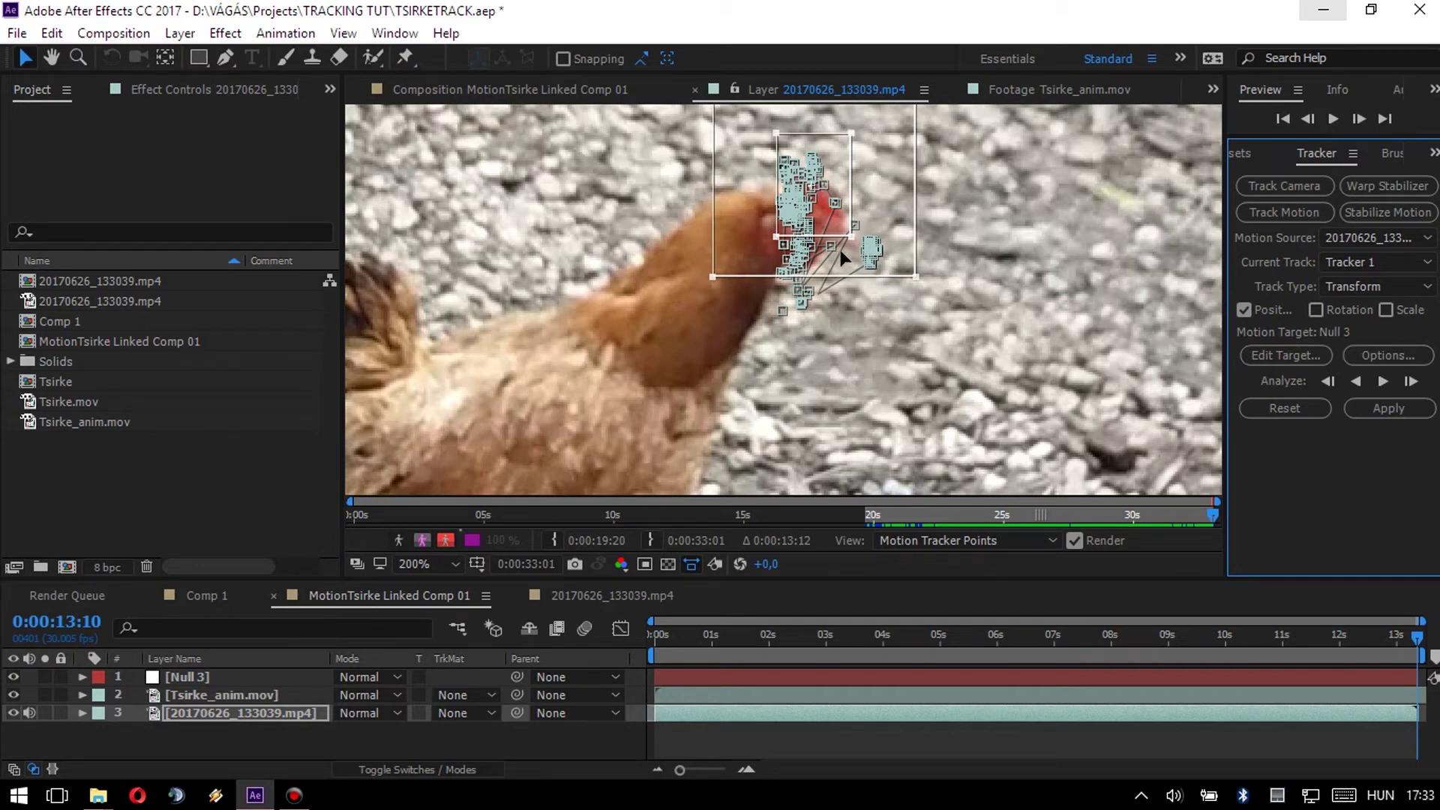
Set Null 3 as the tracker's target and apply the motion in X and Y.
left_click(1276, 354)
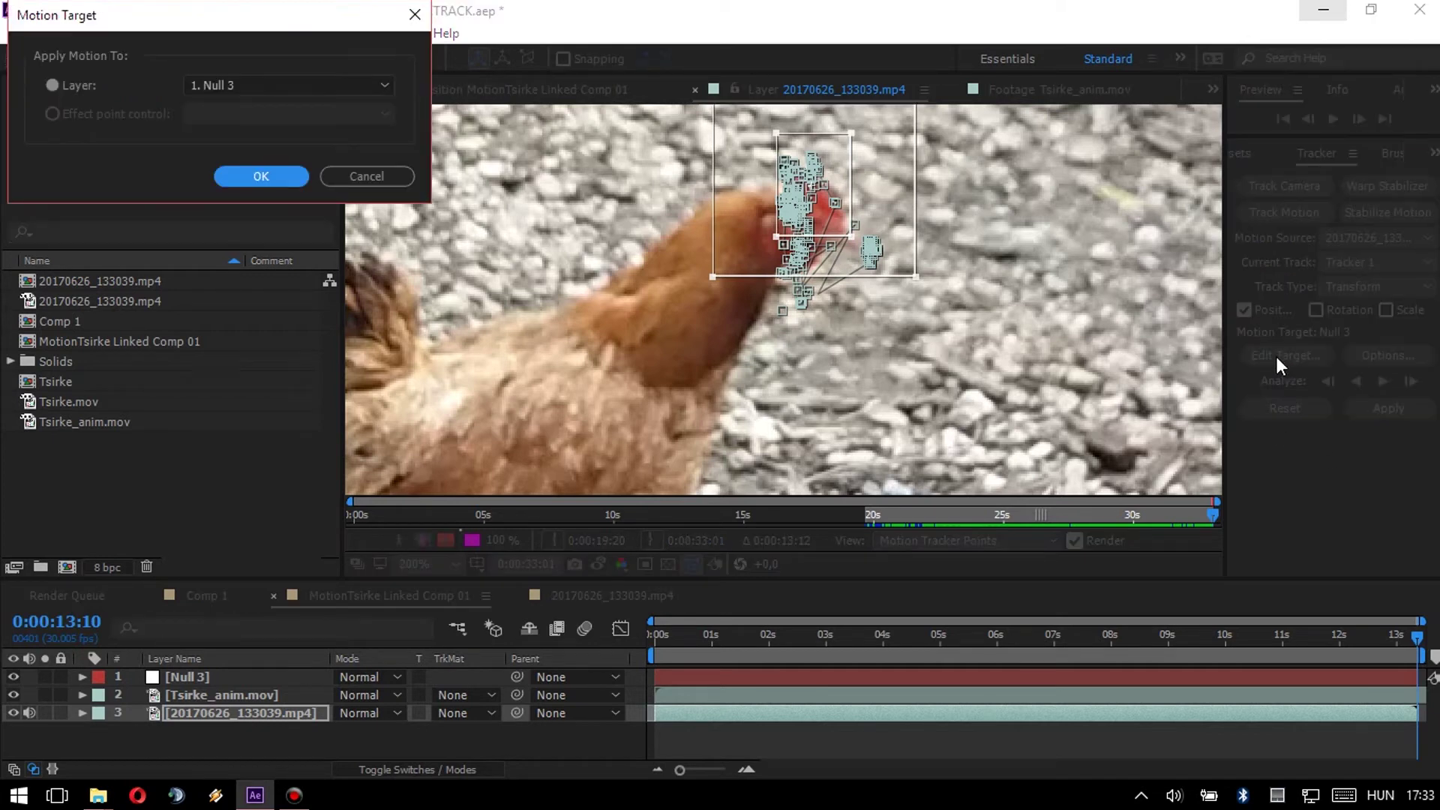
left_click(275, 88)
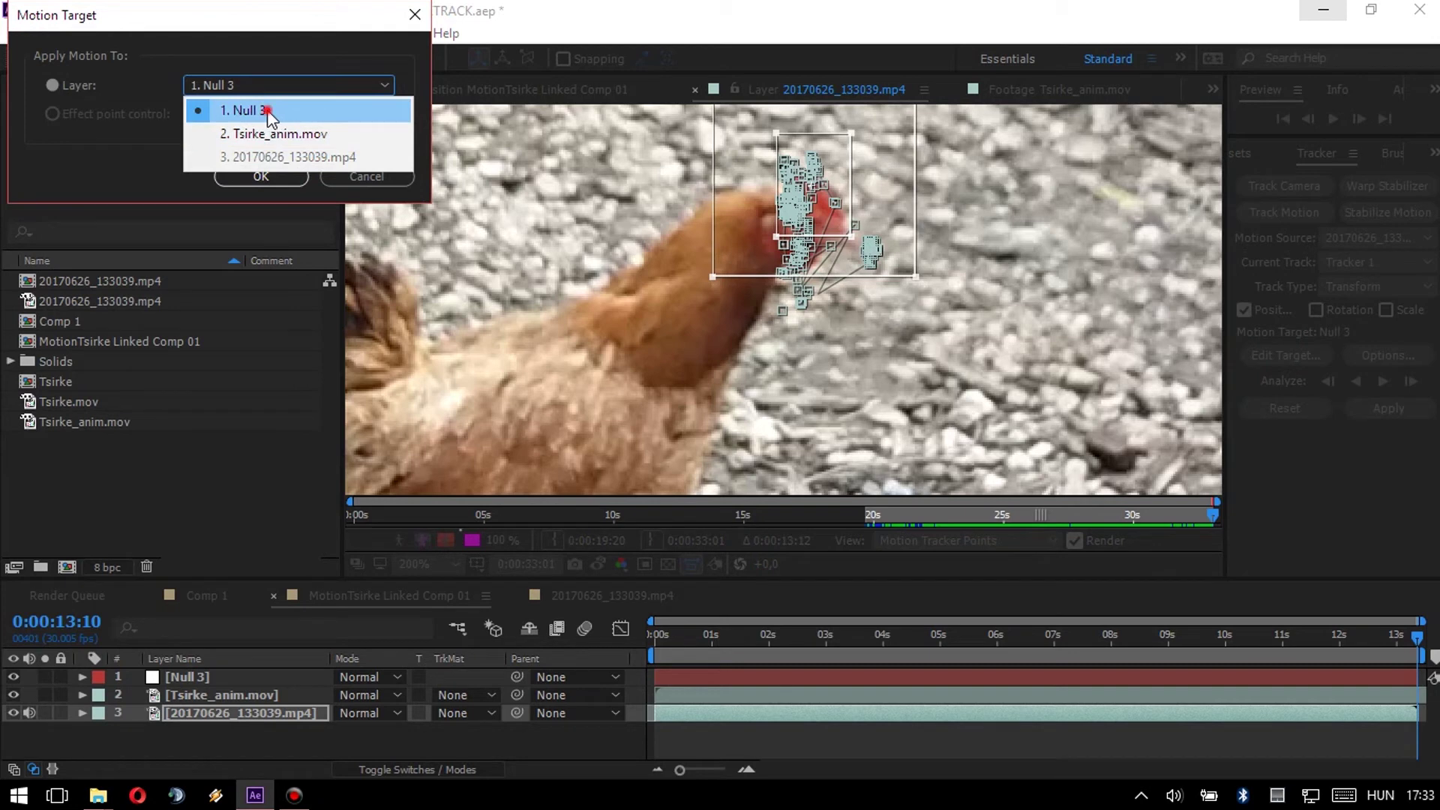
left_click(267, 112)
left_click(264, 176)
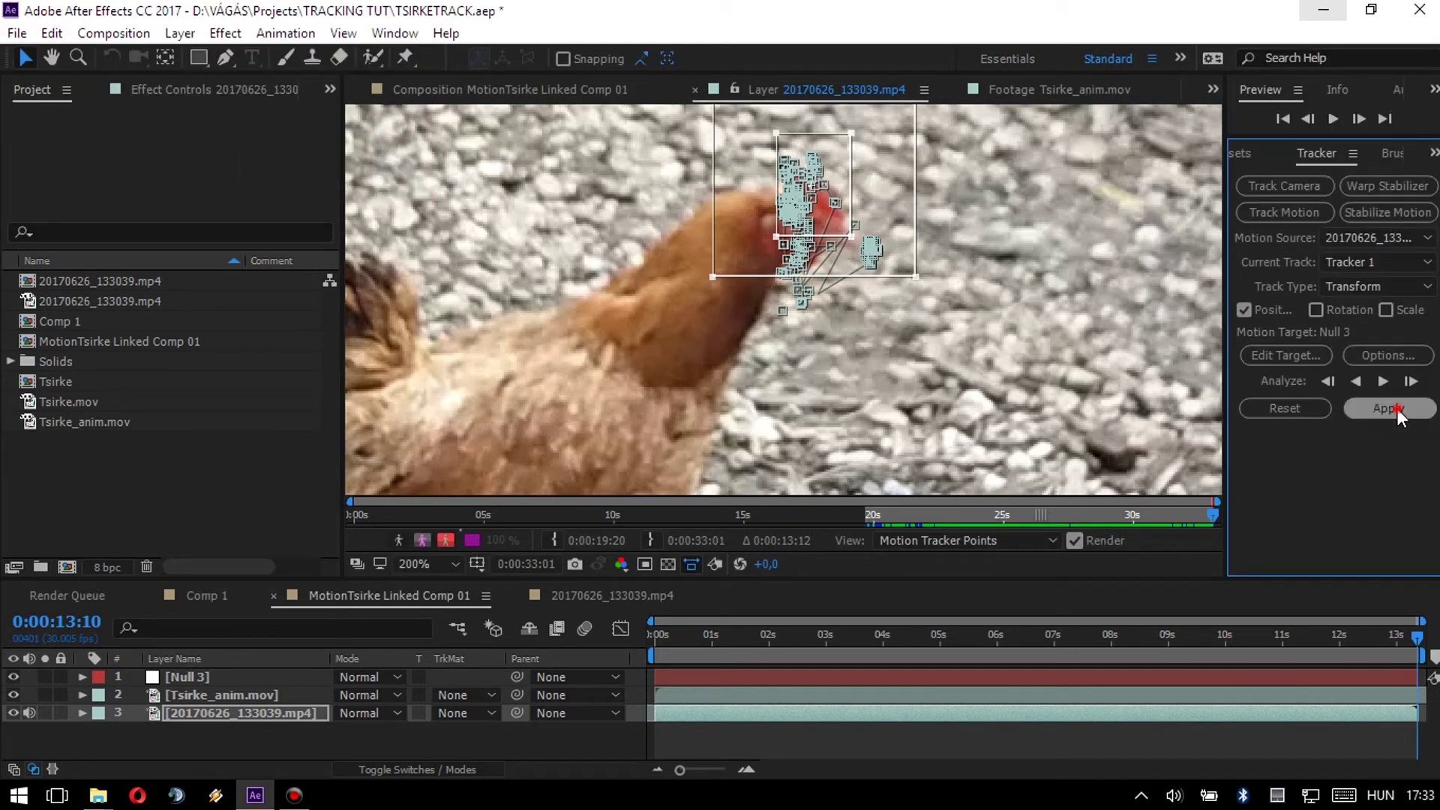
left_click(1396, 408)
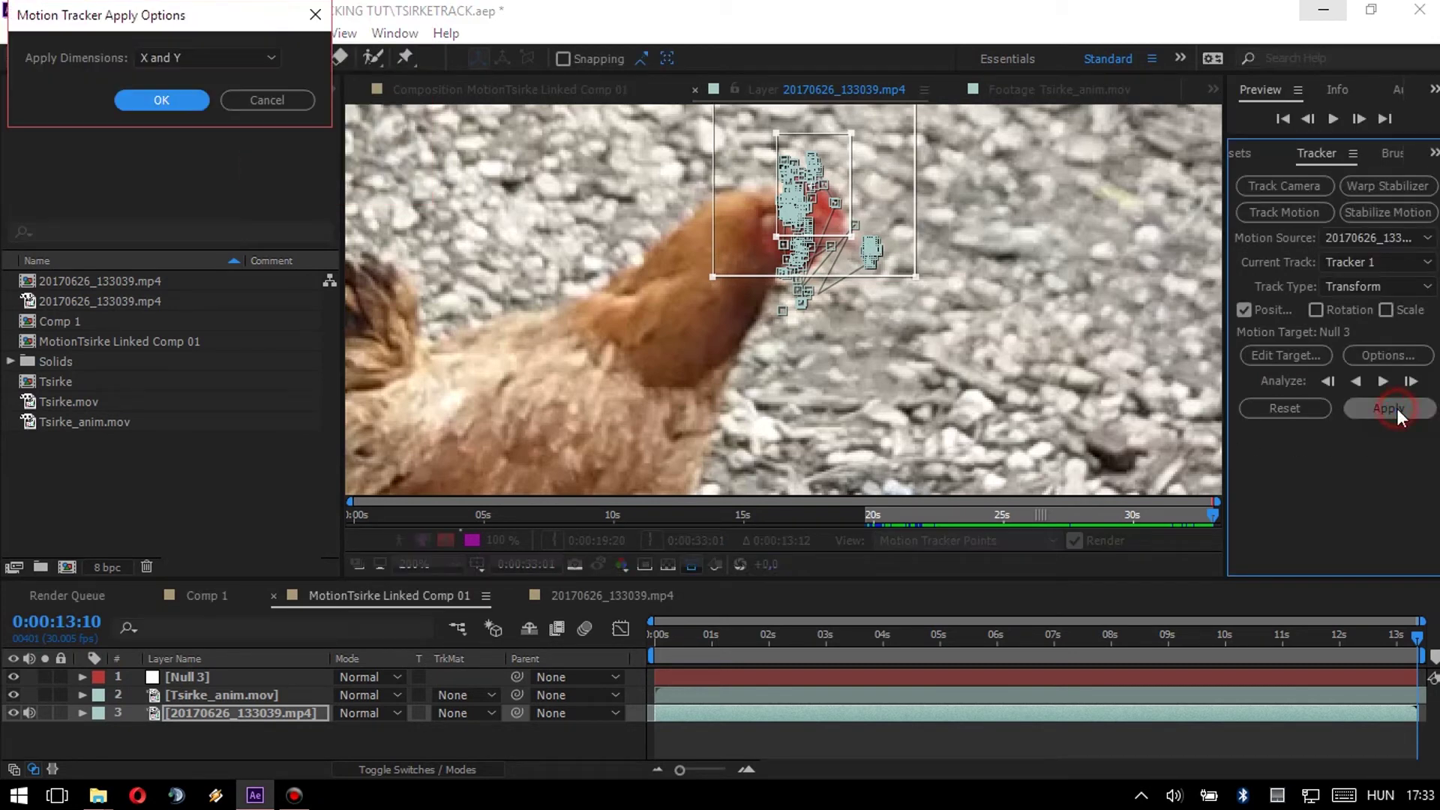
left_click(170, 102)
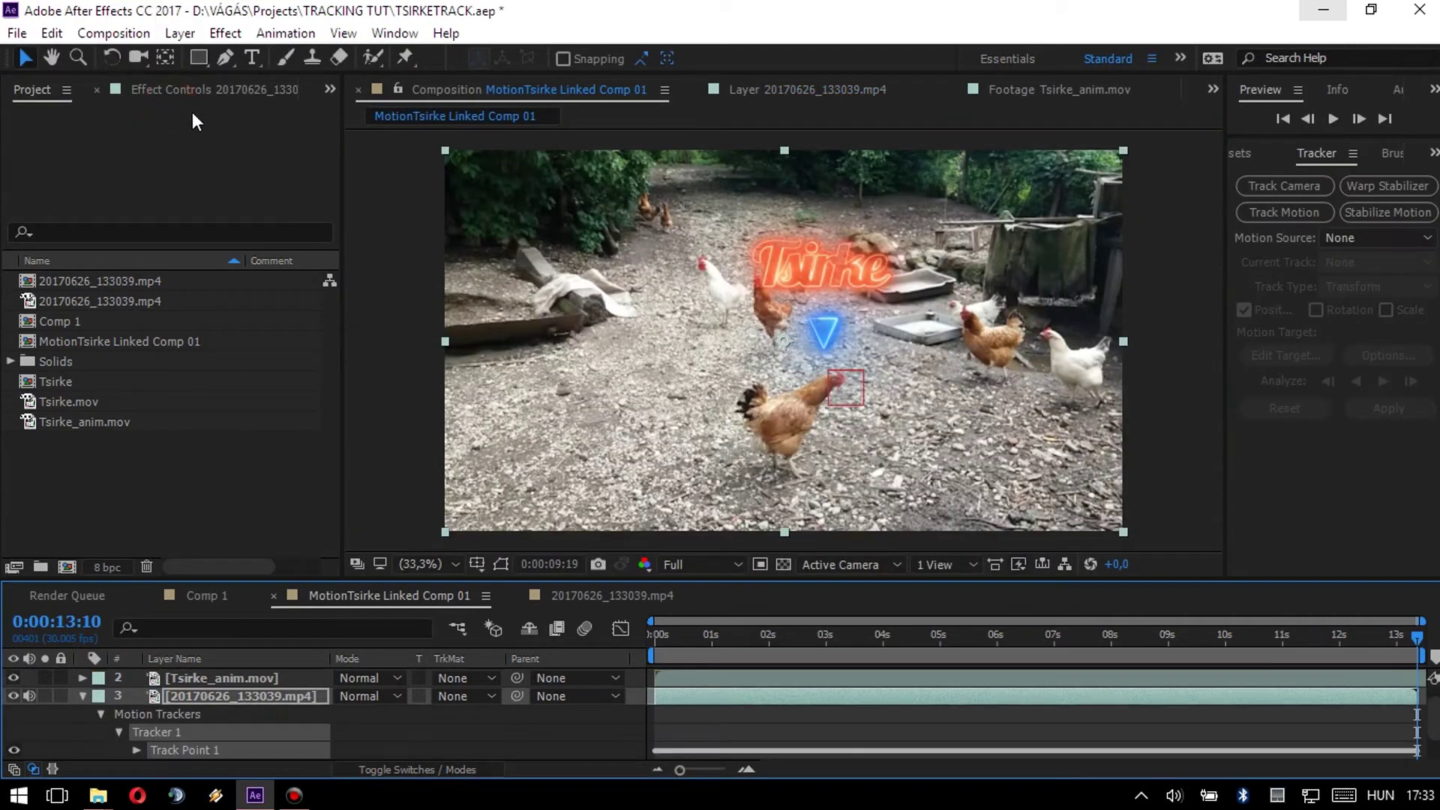
Preview Null 3 following the hen's head and fold away the footage's tracker properties.
mouse_move(681, 641)
left_mouse_down()
mouse_move(1020, 682)
mouse_move(968, 691)
left_mouse_up()
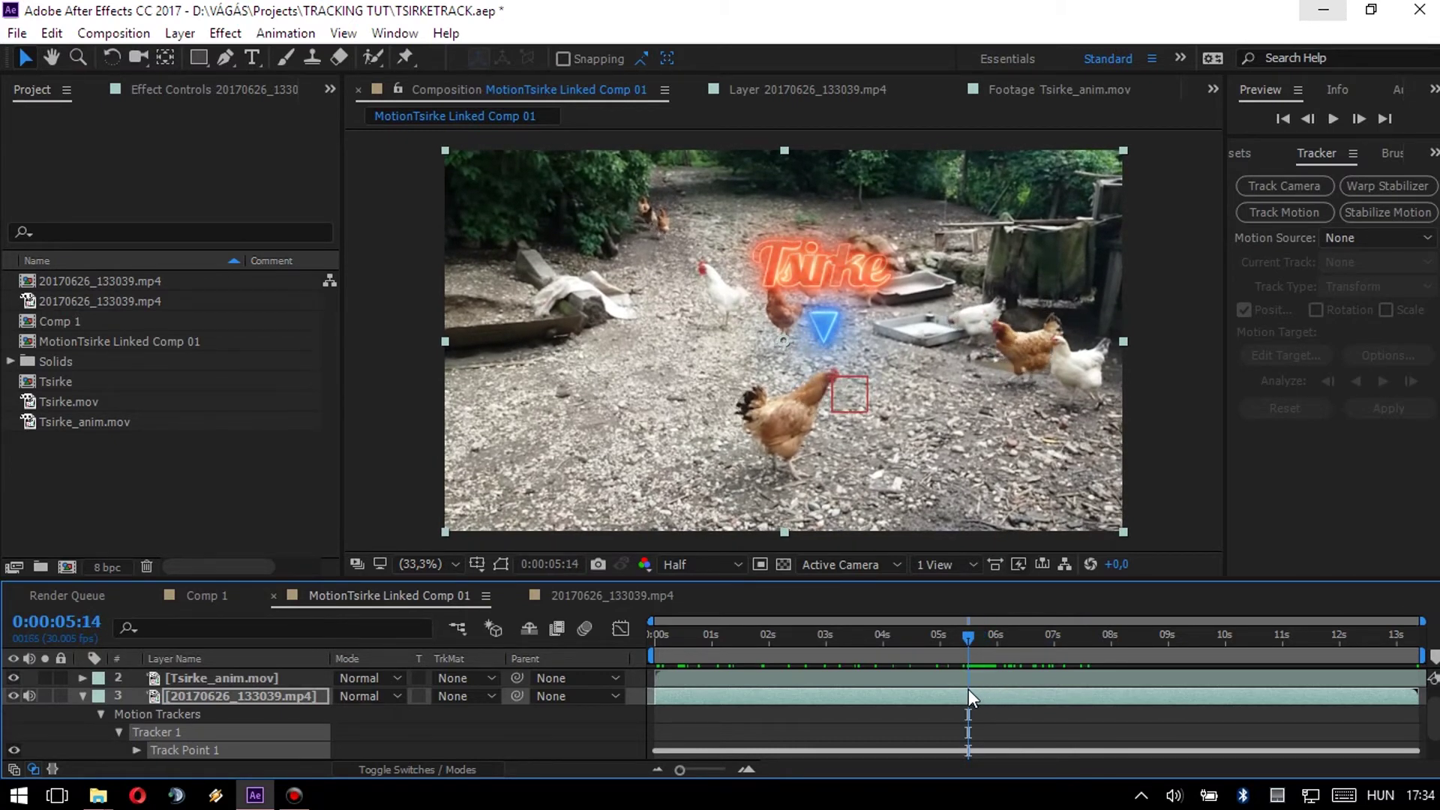
left_click(82, 696)
key("ctrl+alt+shift+y")
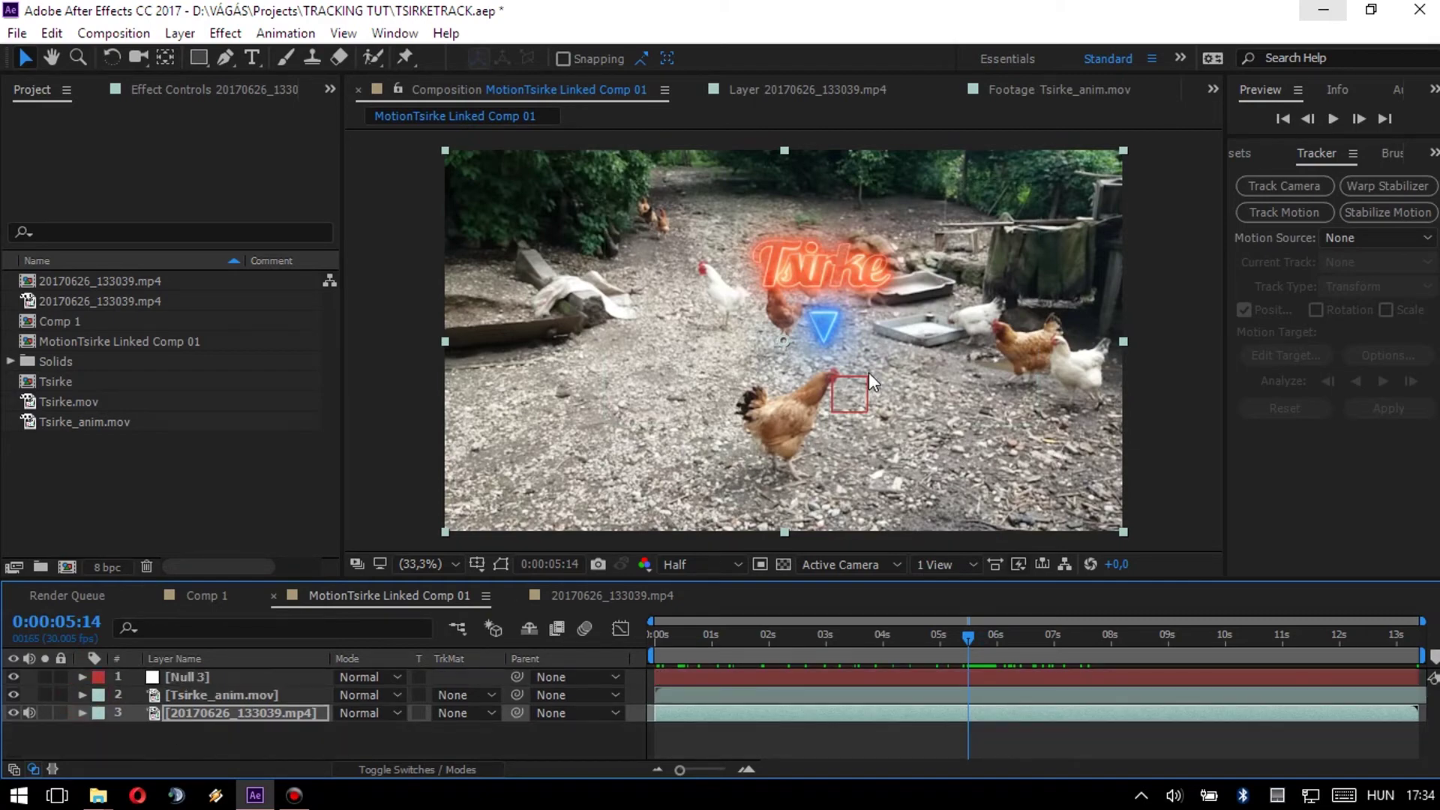
Zoom in on the composition preview and select the Tsirke_anim.mov layer.
key("slash")
scroll(817, 387, "down", 2)
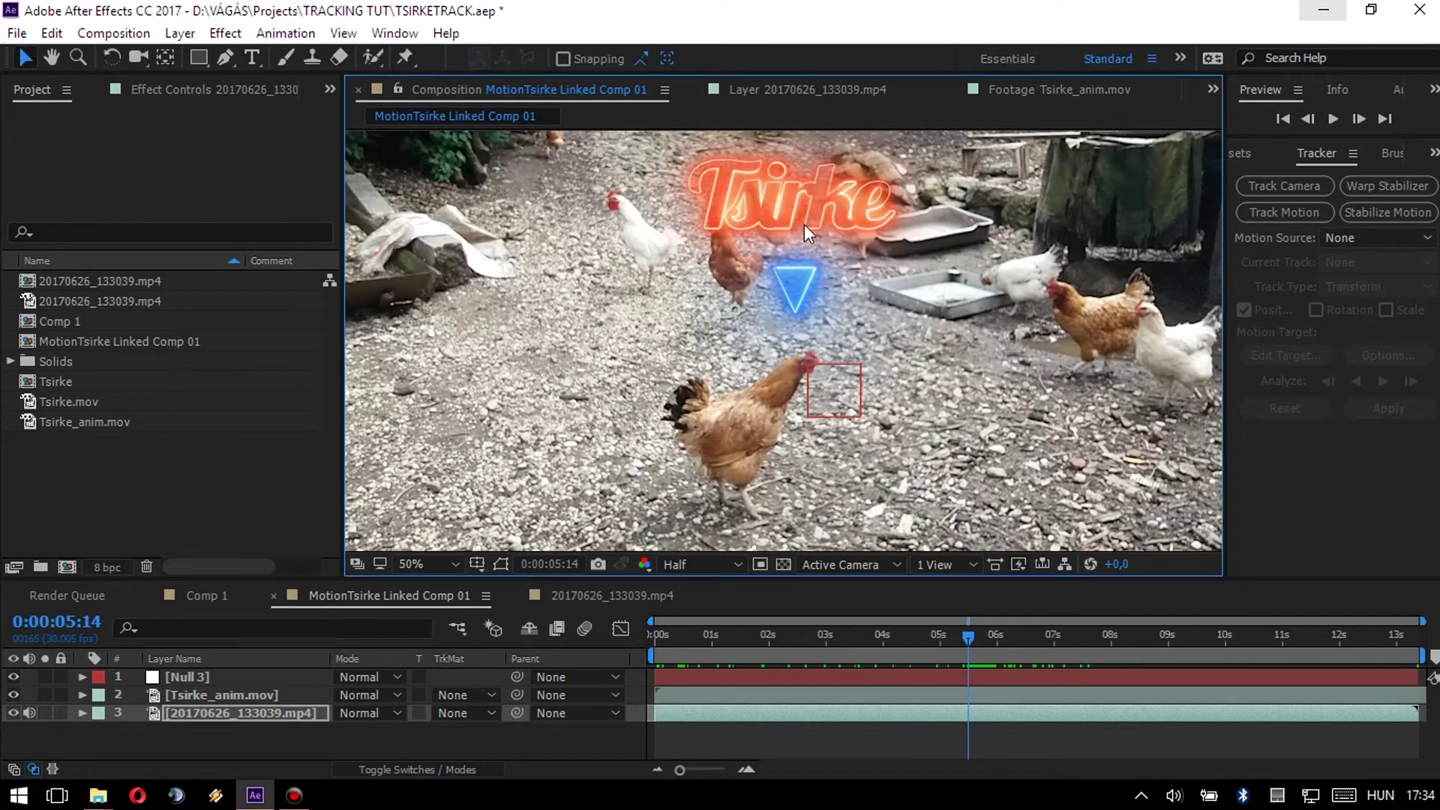
left_click(420, 694)
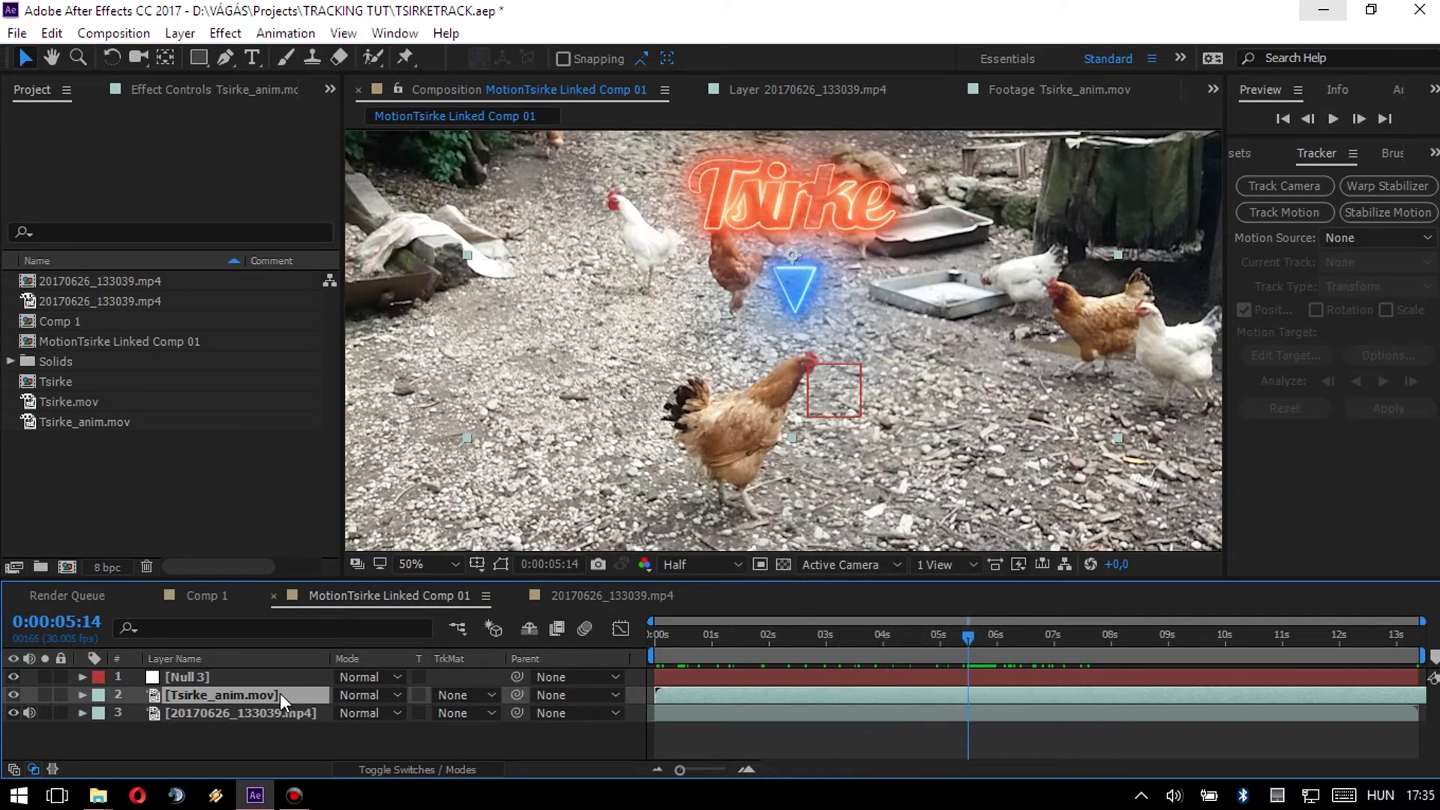
Link the Tsirke_anim.mov layer to Null 3 with the Parent pick whip so it follows the hen's head.
left_click(262, 677)
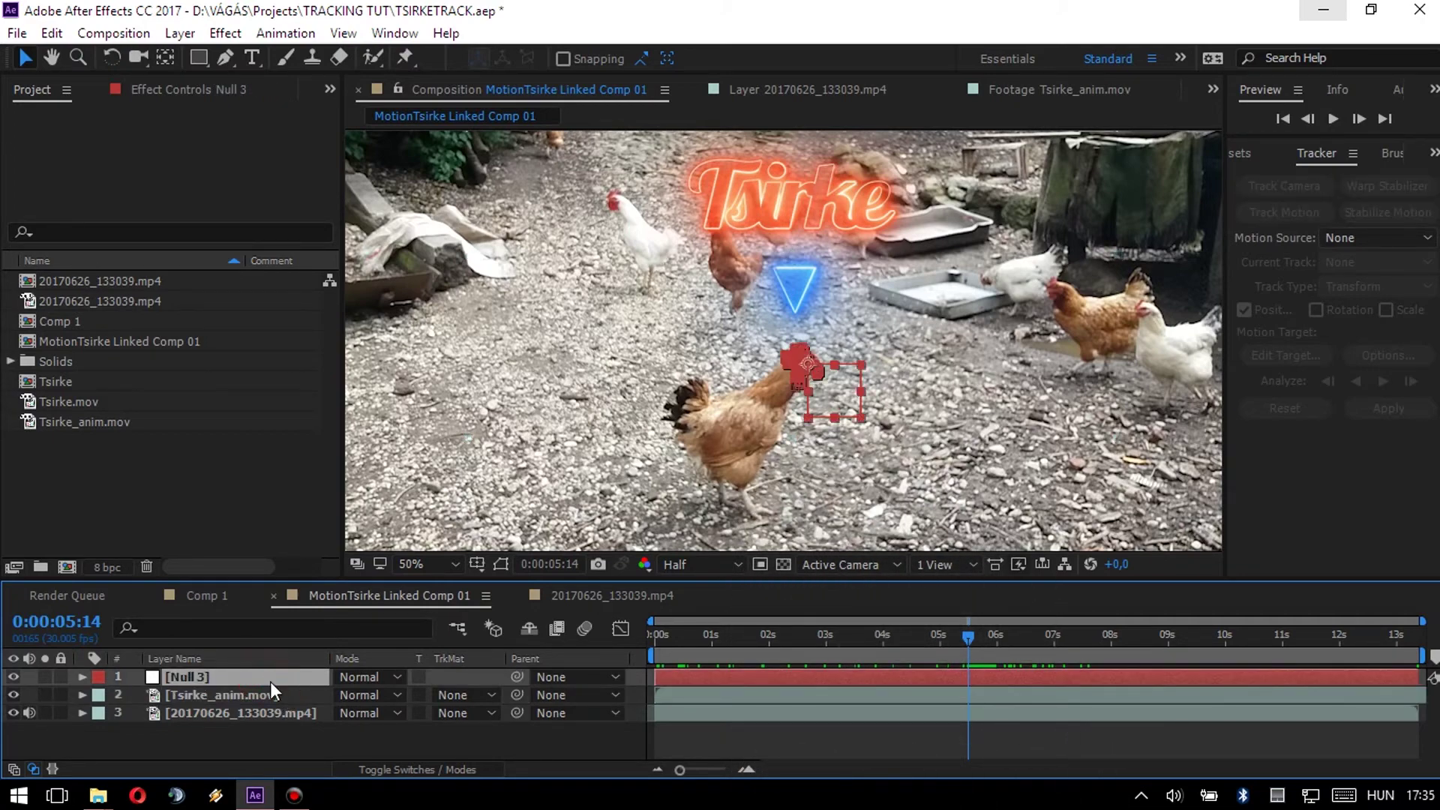
left_click(282, 690)
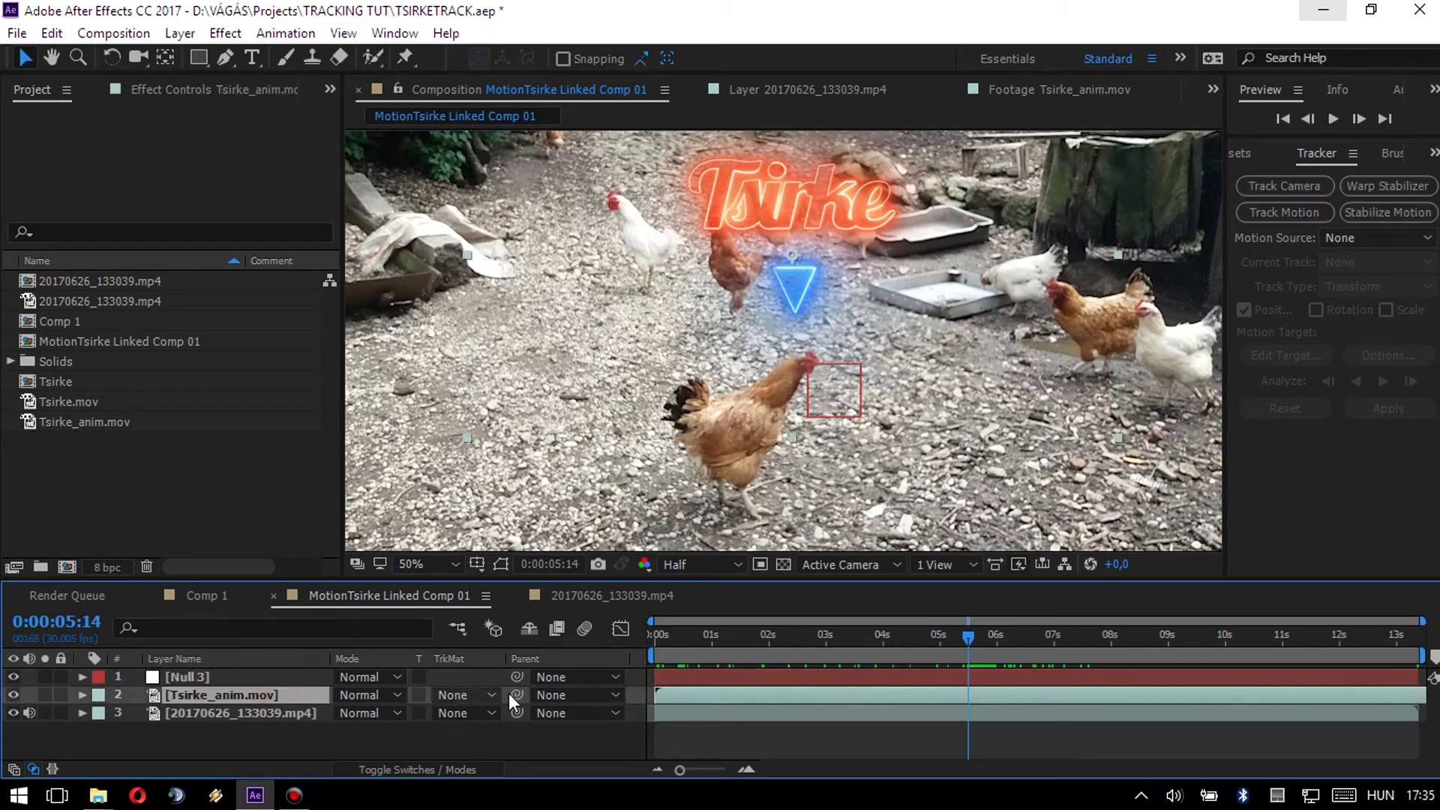
left_click_drag(515, 693, 272, 680)
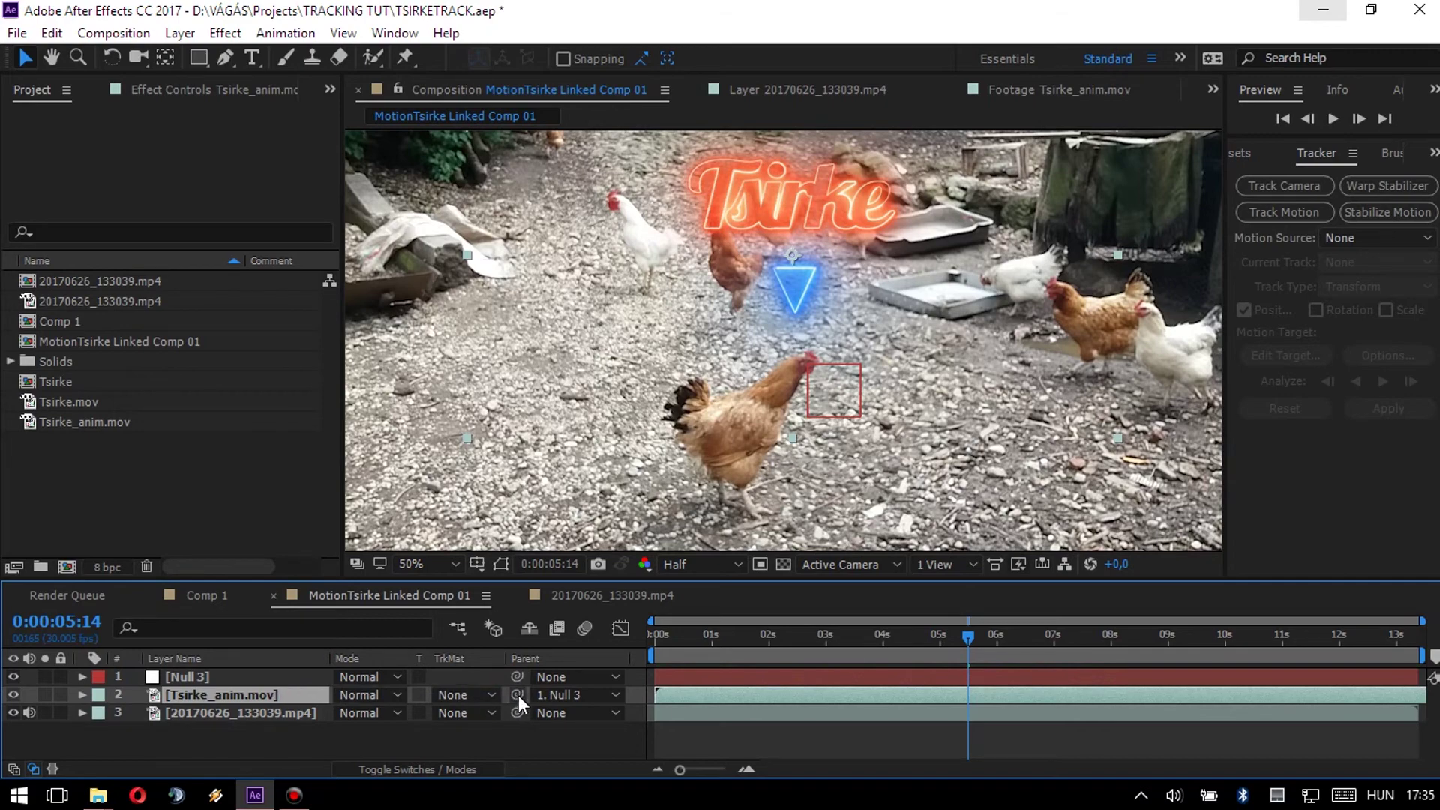
Parent Tsirke_anim.mov to Null 3 and rewind the playhead to 0:00:00:00.
left_click_drag(517, 695, 197, 676)
left_click_drag(966, 637, 505, 318)
Play and stop a preview of MotionTsirke Linked Comp 01 to check the neon sign follows the hen.
scroll(504, 318, "down", 1)
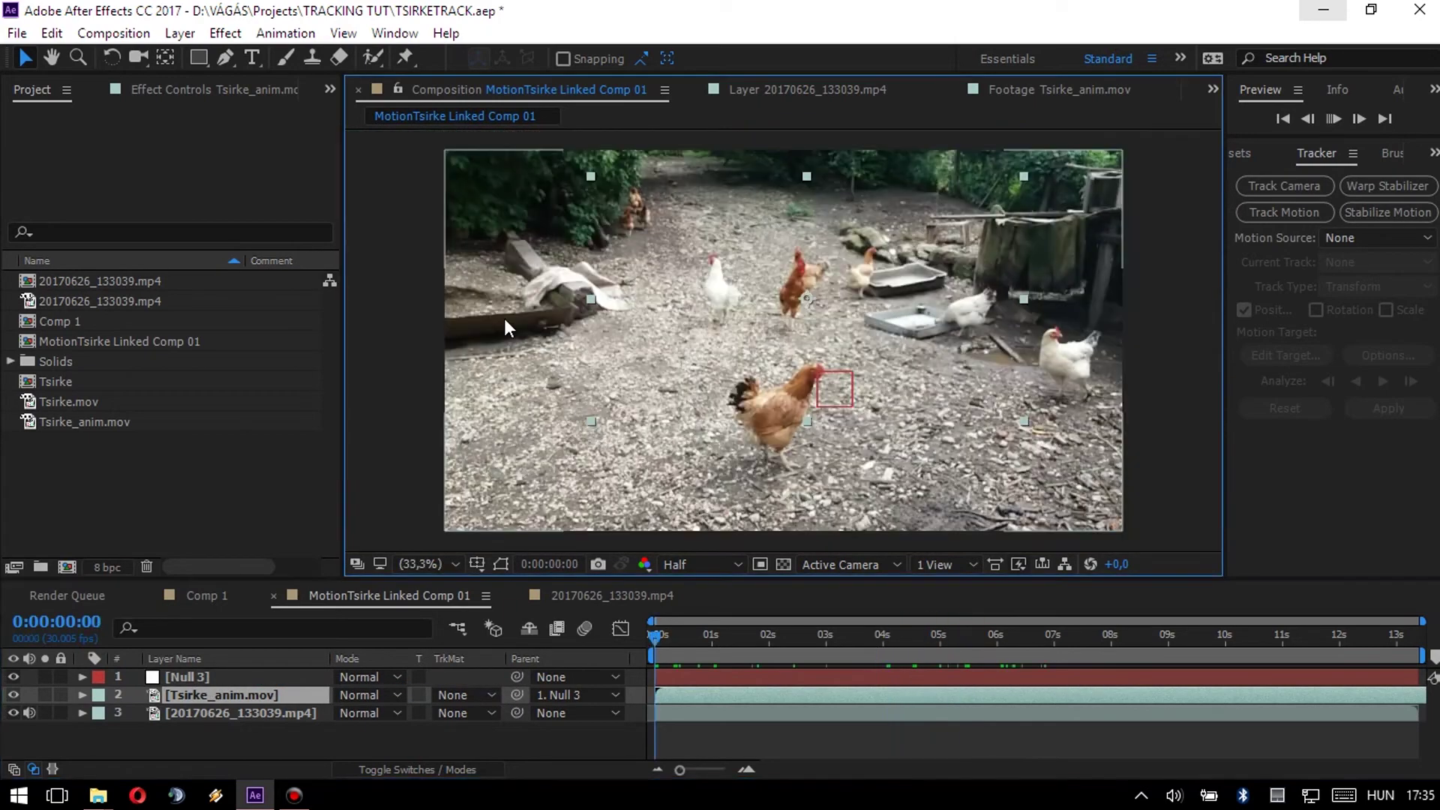
key("space")
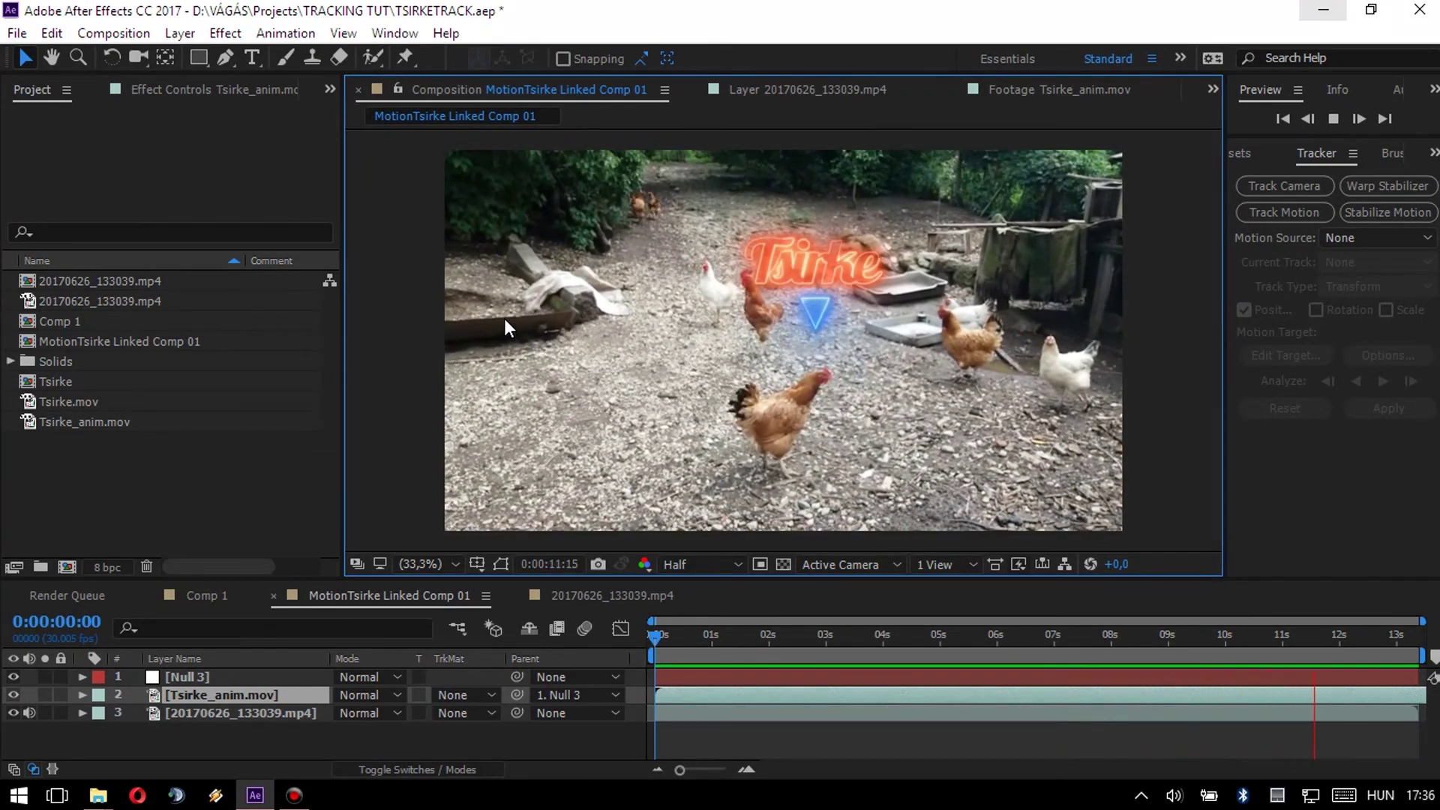
key("space")
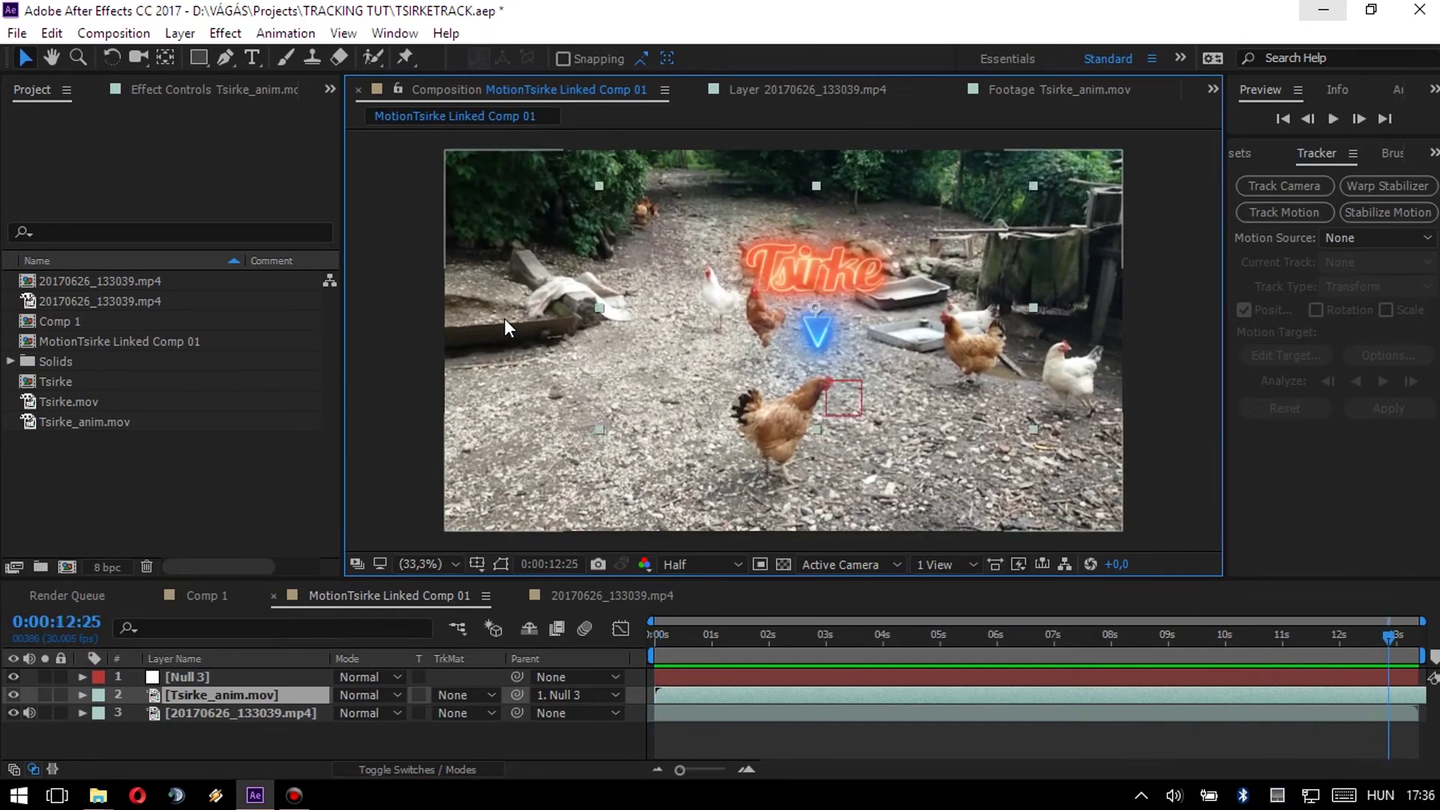